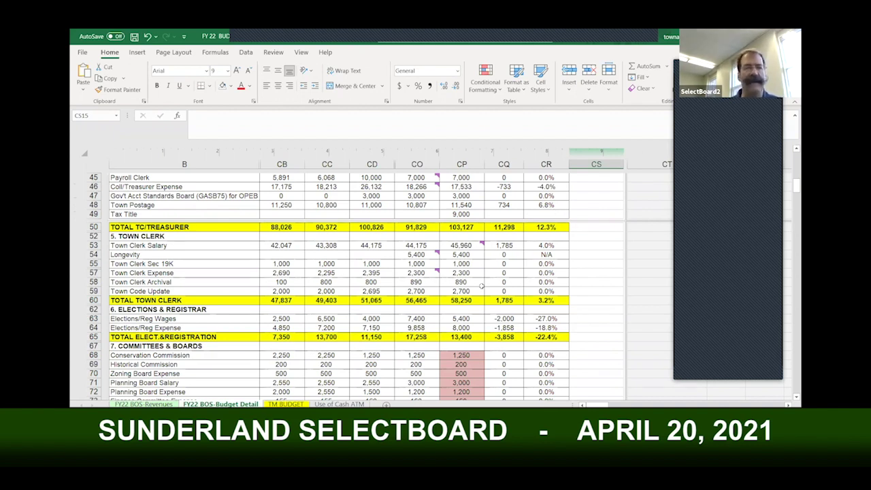
Return to the start of the budget detail sheet and examine the Selectboard lines, including the Town Administrator Expense row
scroll(481, 286, up, 3)
scroll(616, 261, up, 3)
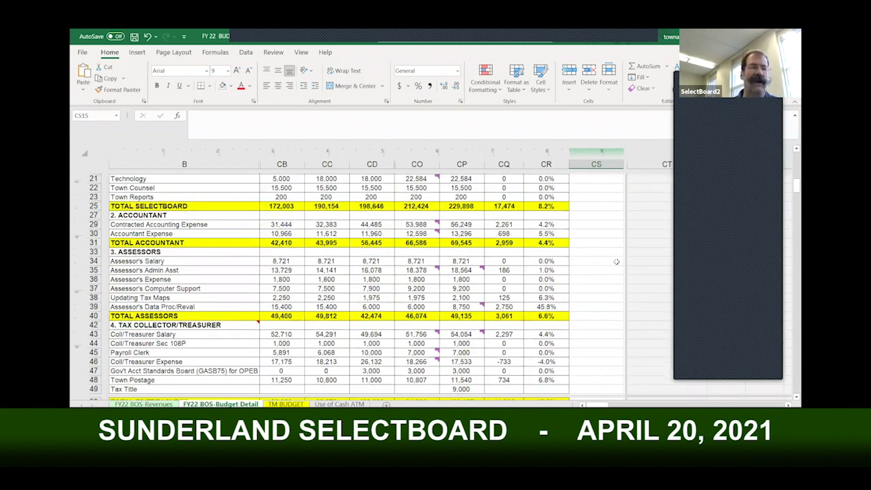
scroll(616, 262, up, 5)
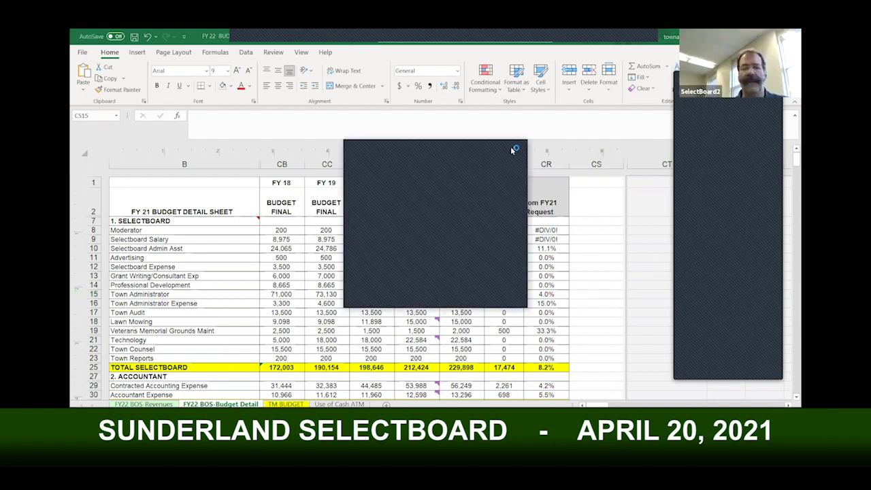
click(513, 149)
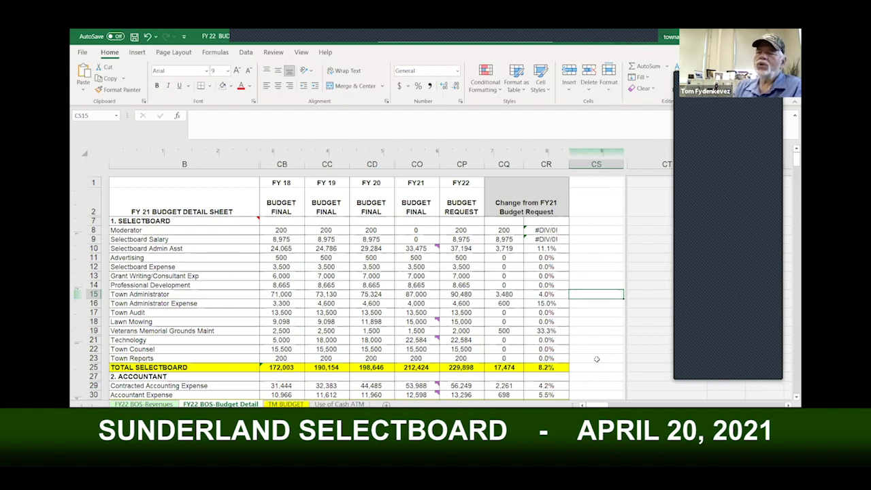
click(593, 305)
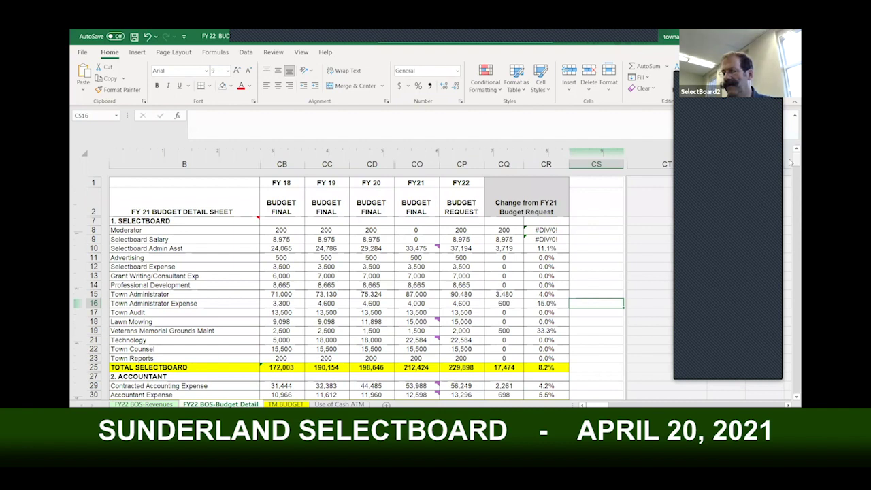
Look through the budget sections from Selectboard down to Debt & Interest and the grand total
scroll(791, 197, down, 1)
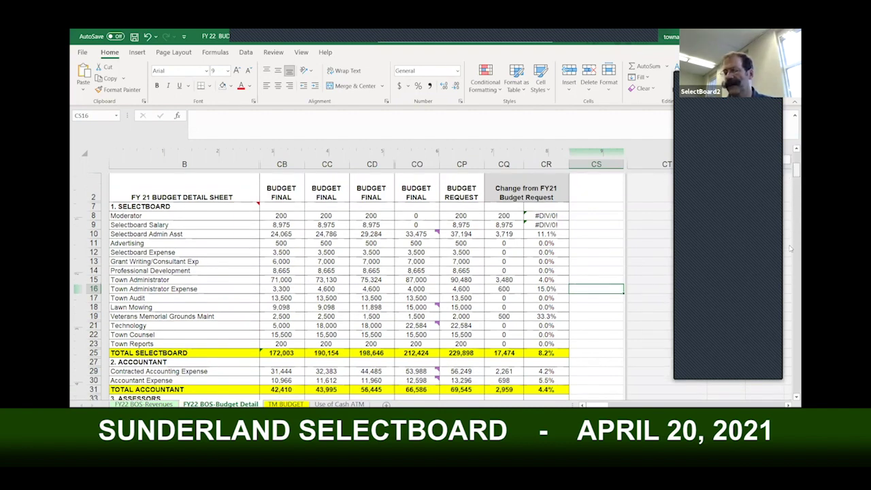
scroll(790, 244, down, 10)
scroll(790, 303, down, 20)
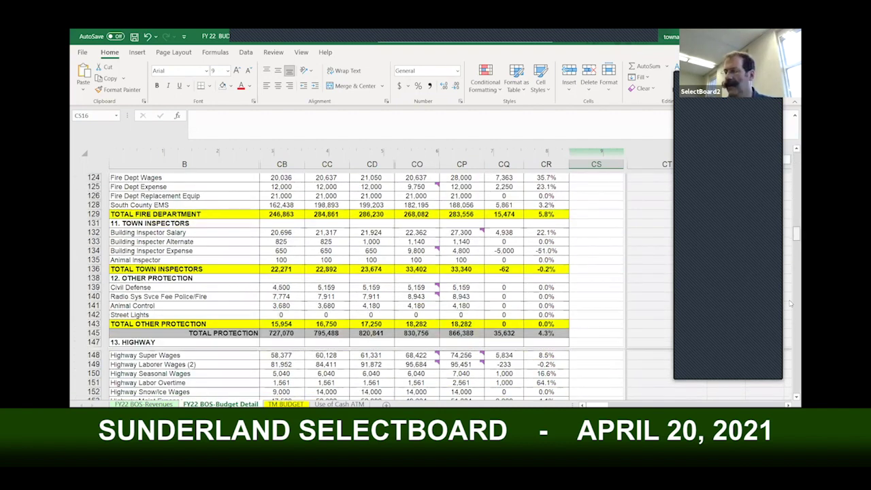
scroll(790, 300, down, 7)
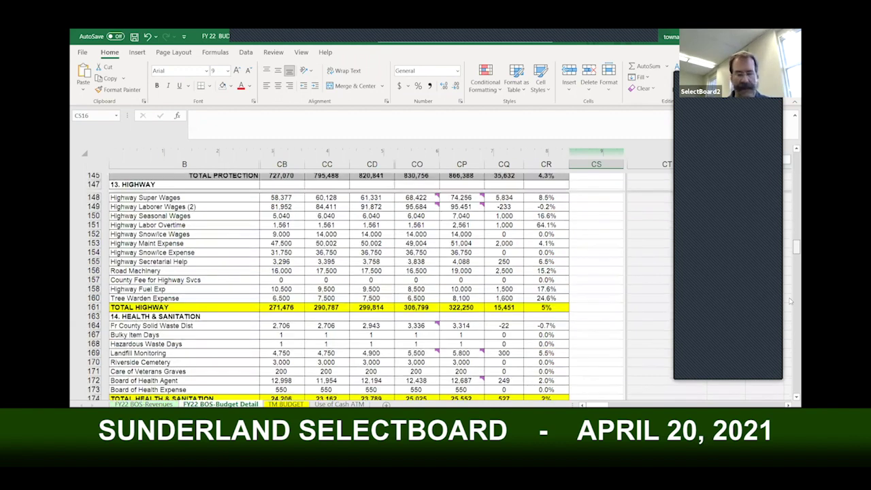
scroll(788, 315, down, 4)
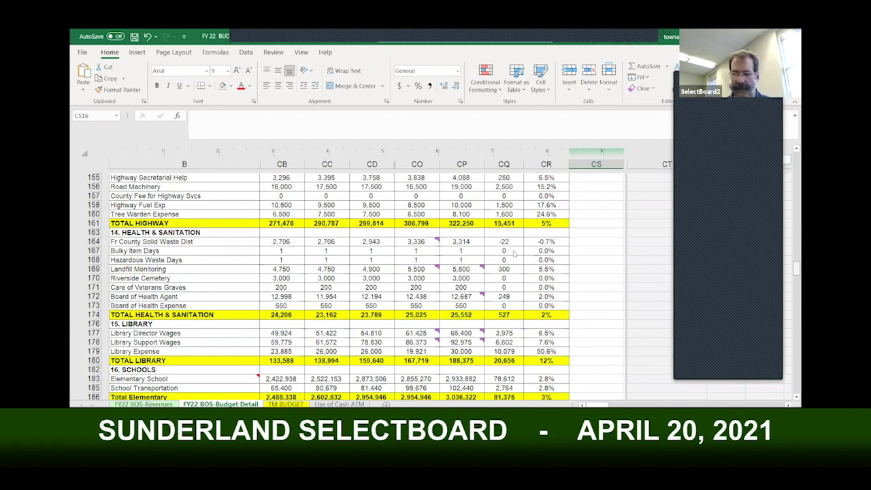
scroll(515, 253, down, 20)
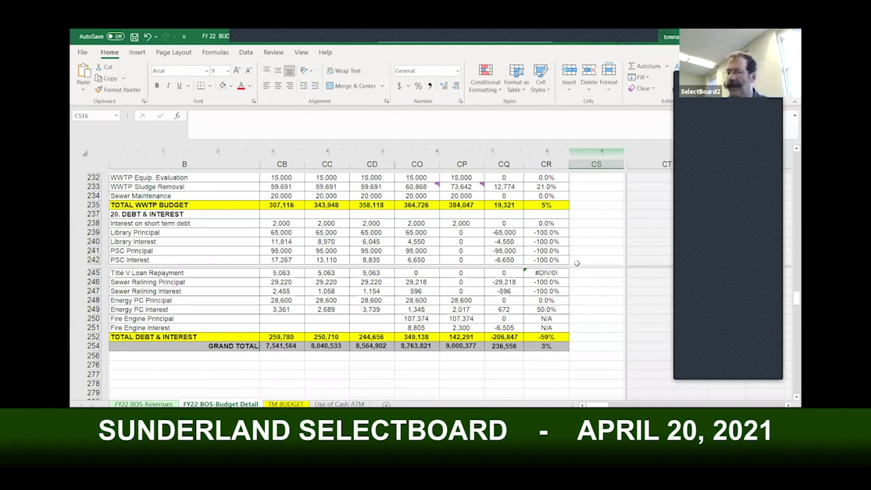
Examine the Wastewater Treatment Plant and Miscellaneous & Reserve sections, including the South County Senior Center row
scroll(599, 274, up, 5)
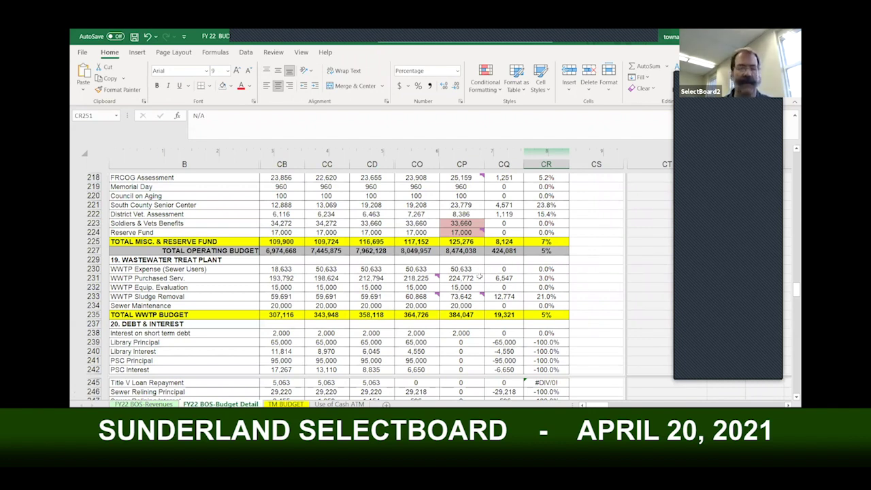
scroll(479, 281, up, 1)
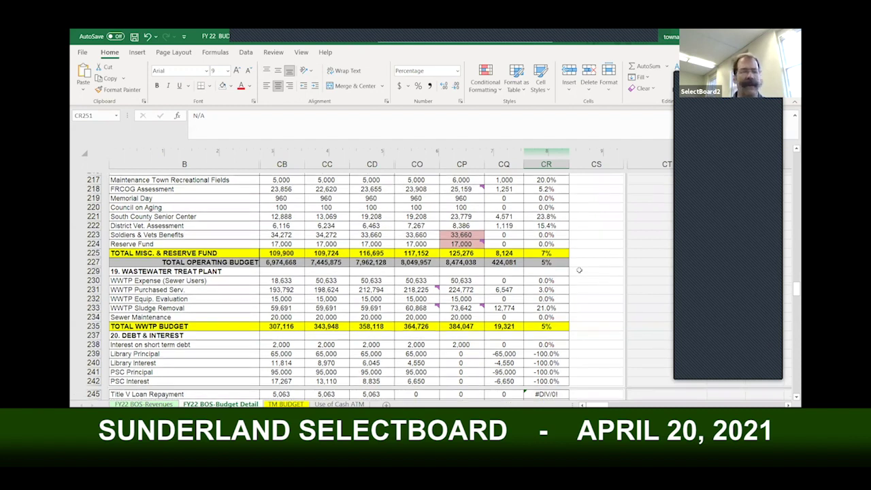
scroll(579, 270, up, 1)
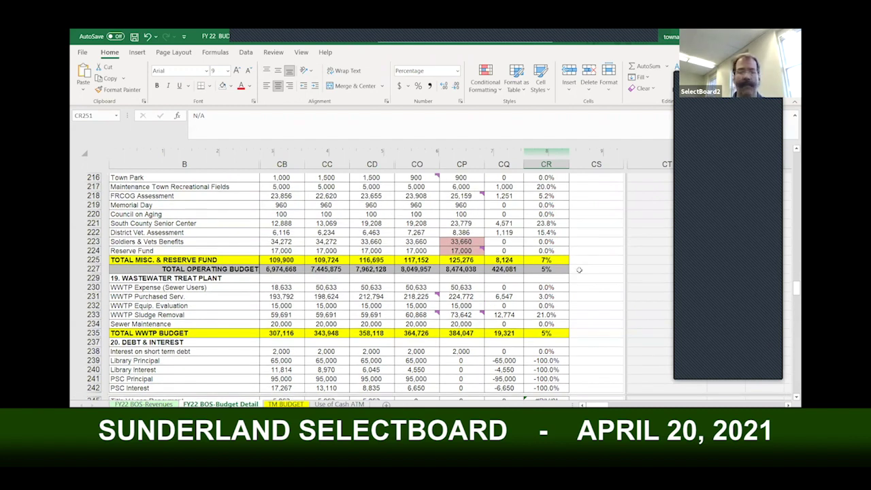
scroll(579, 270, up, 1)
scroll(579, 270, up, 2)
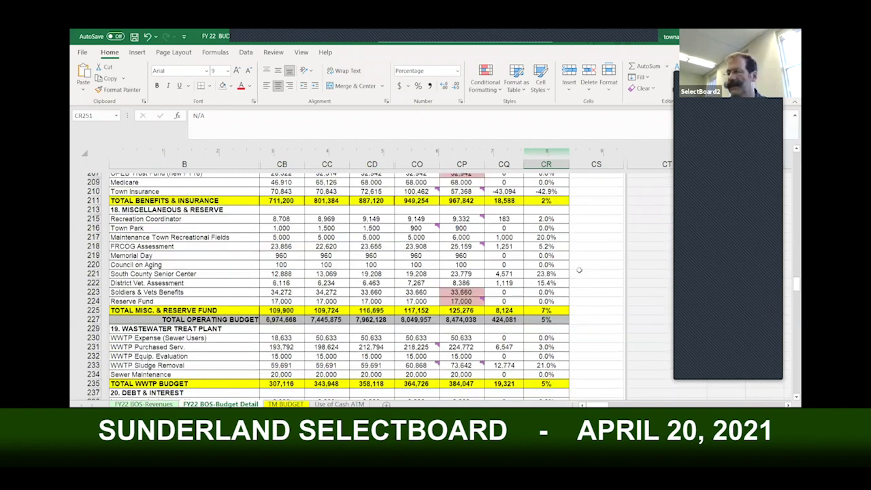
scroll(579, 270, up, 1)
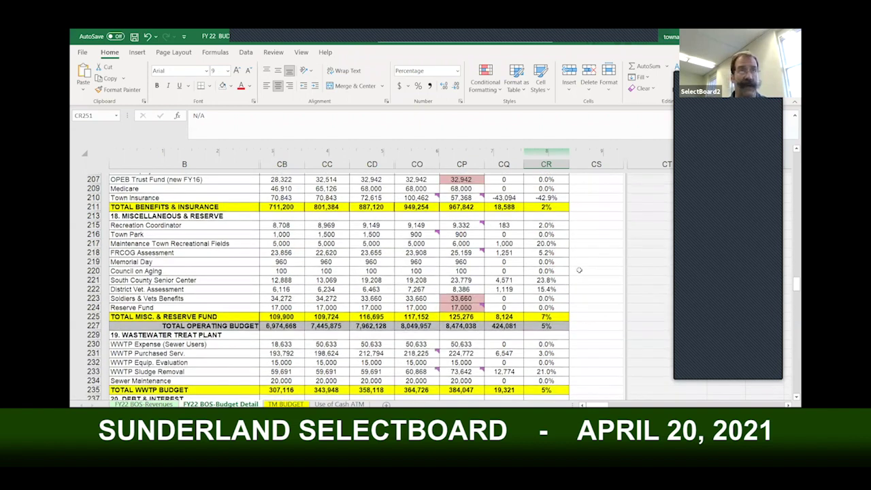
scroll(579, 270, up, 1)
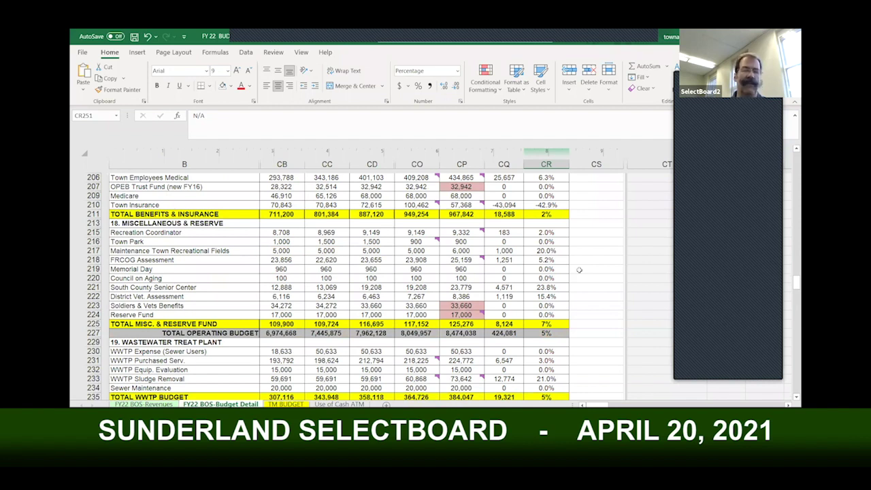
scroll(579, 270, up, 1)
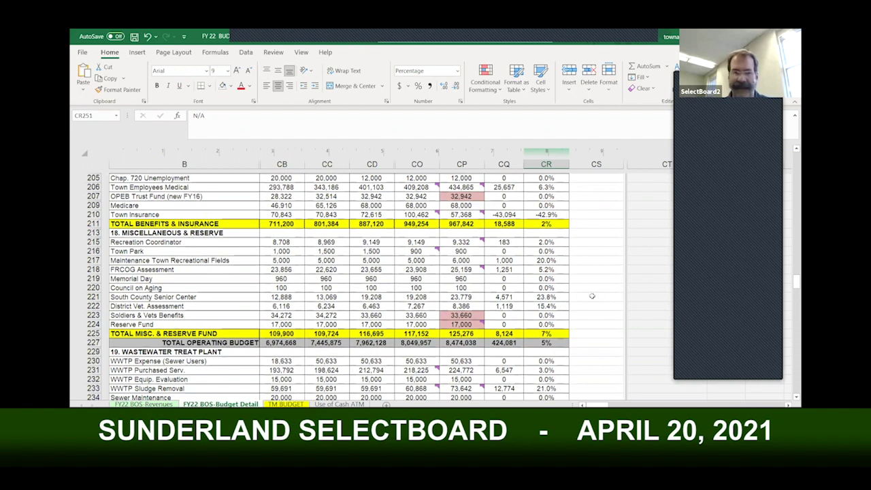
click(592, 296)
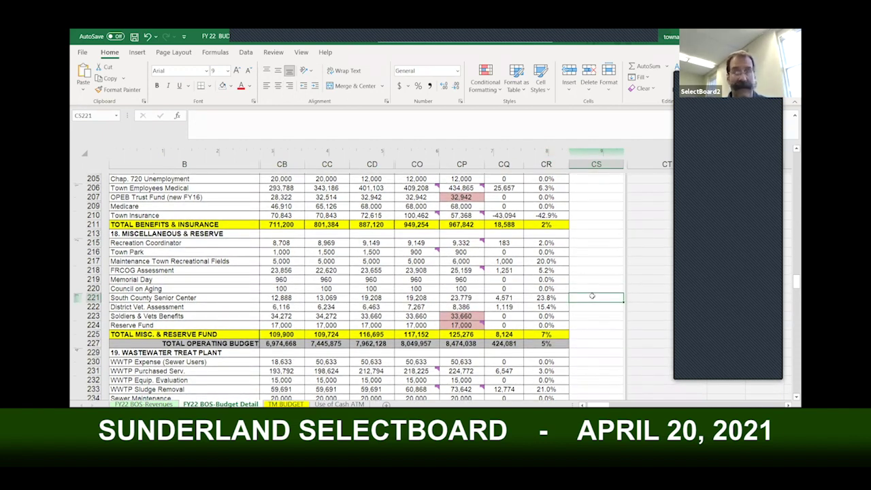
Examine the Benefits & Insurance and Schools sections, including the Transportation (FRS) row
scroll(592, 296, up, 2)
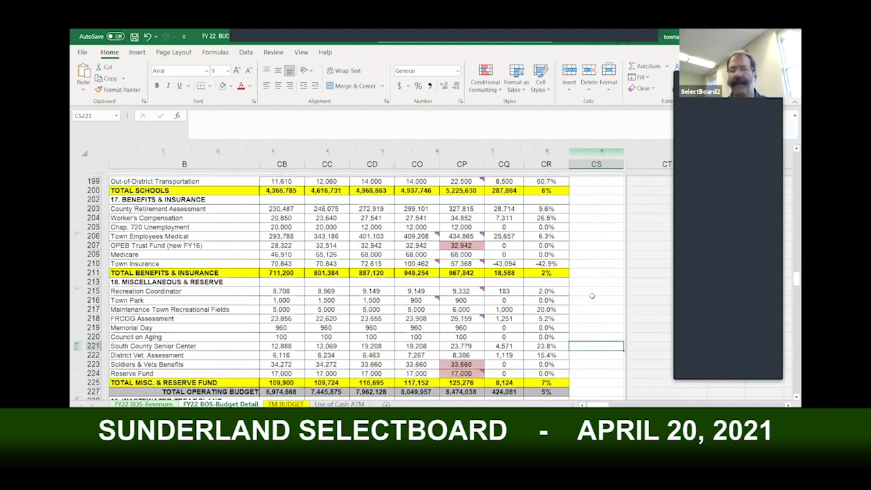
scroll(592, 296, up, 7)
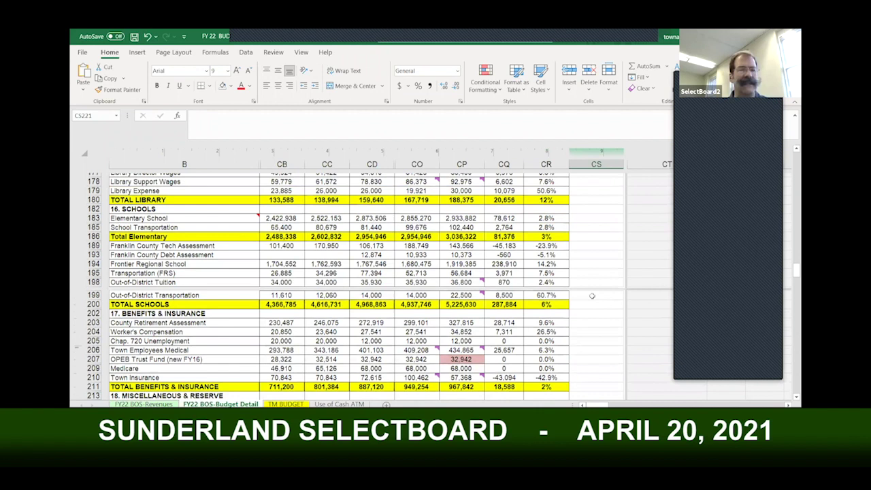
scroll(596, 303, up, 1)
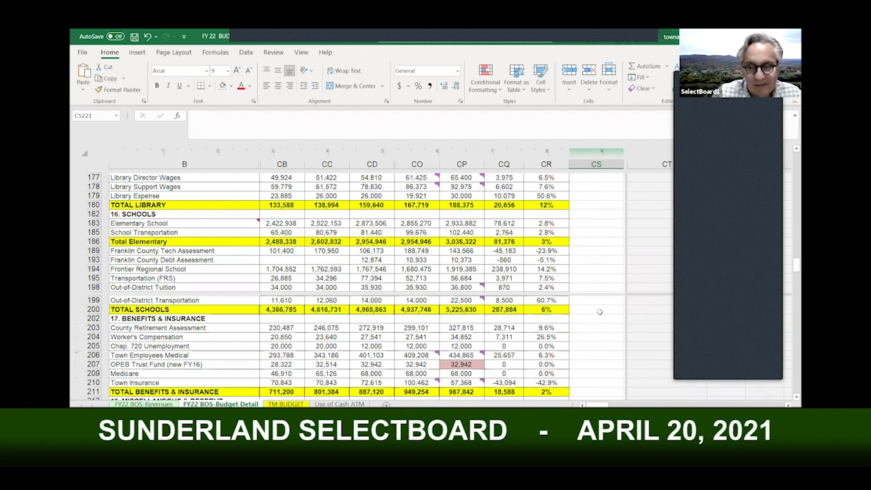
click(600, 312)
click(603, 277)
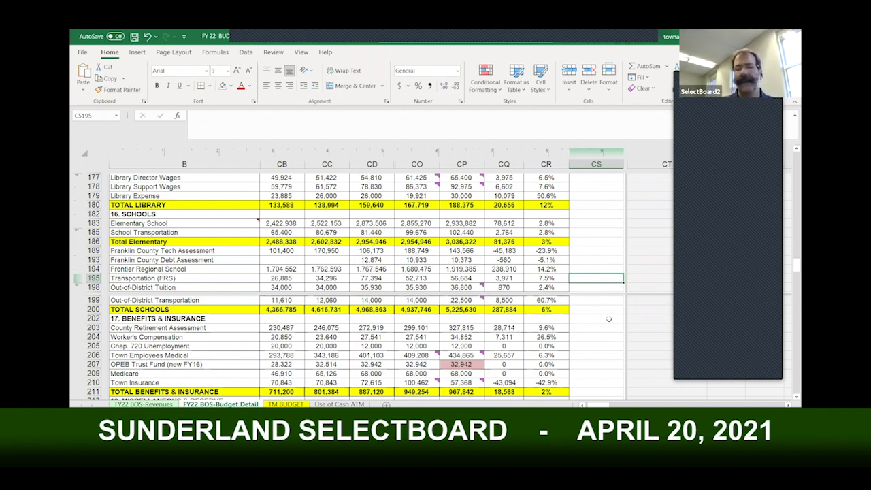
Examine the Library and Health & Sanitation sections alongside the neighbouring Highway and Schools lines
scroll(606, 279, up, 1)
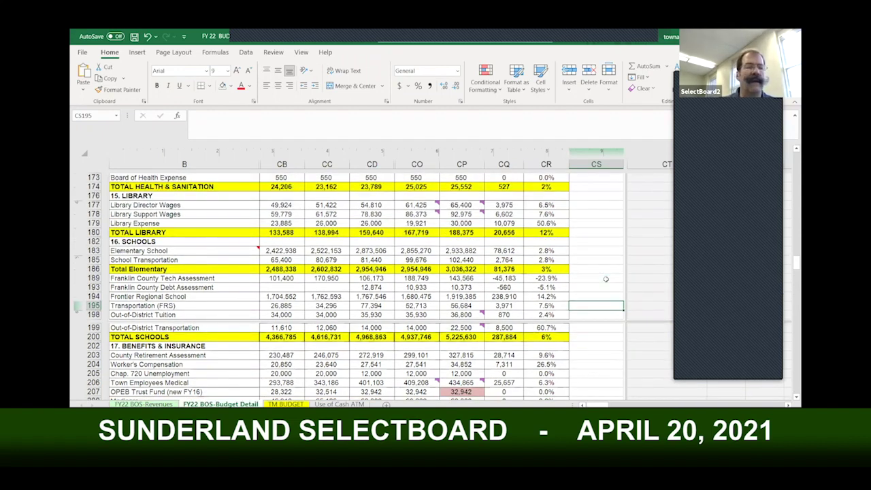
scroll(606, 279, up, 1)
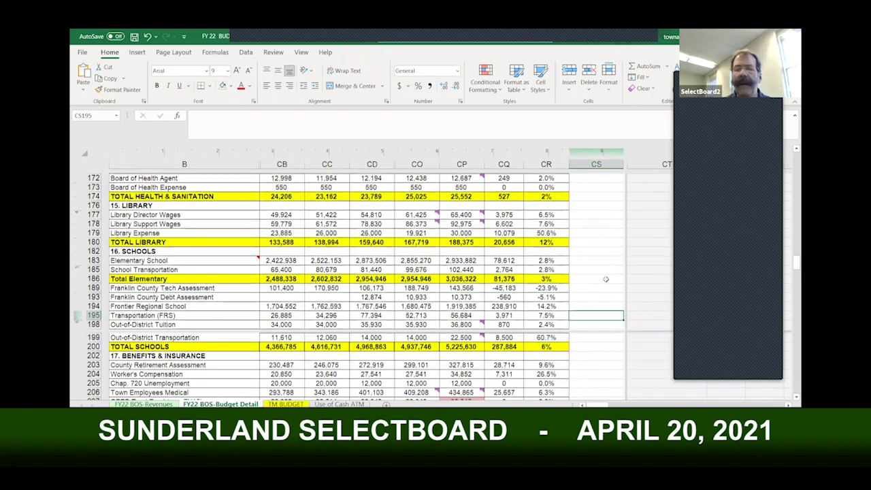
scroll(606, 279, up, 1)
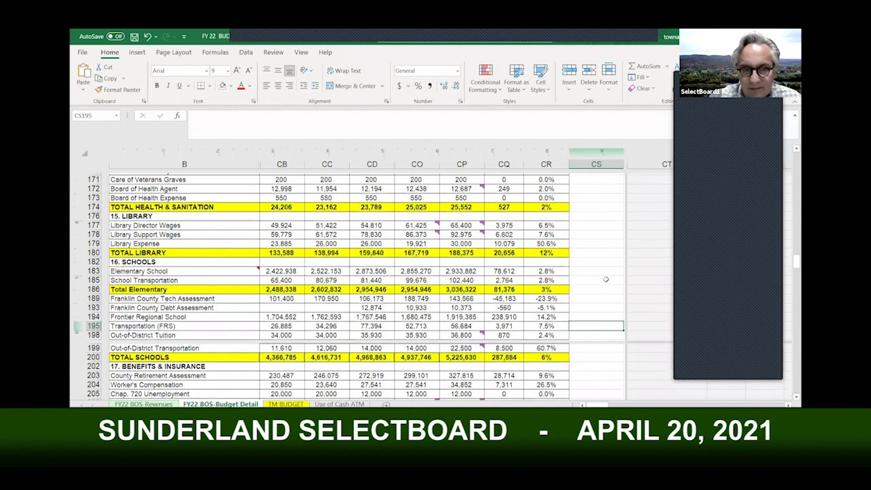
scroll(605, 279, up, 1)
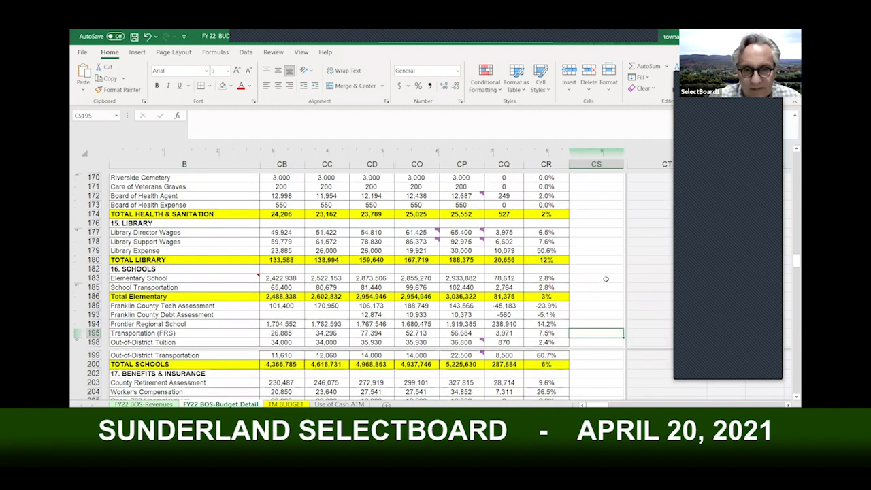
scroll(606, 279, up, 1)
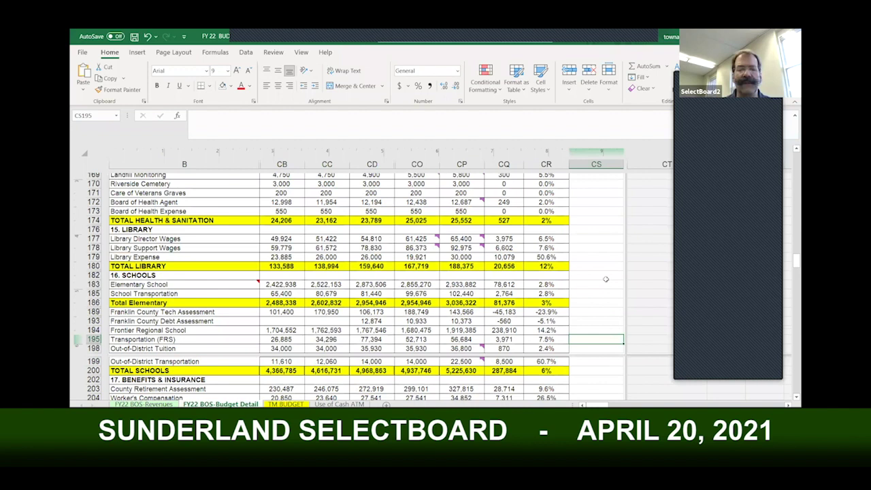
scroll(606, 279, up, 2)
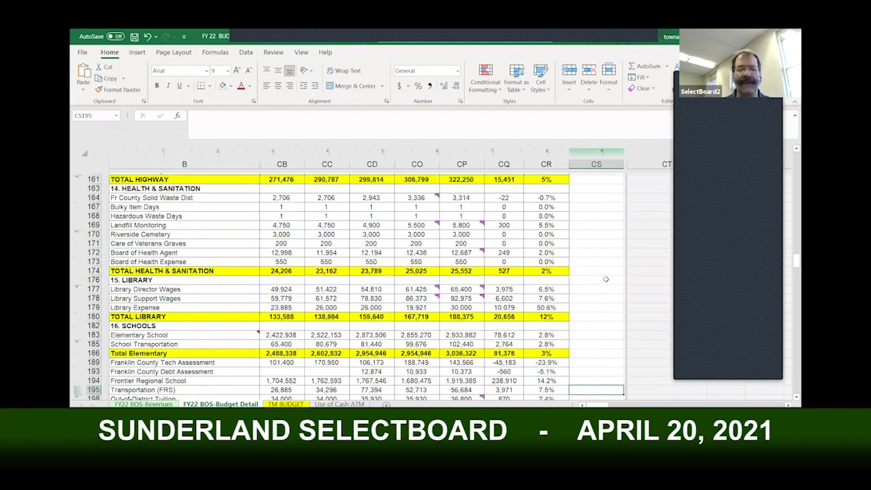
scroll(606, 279, up, 1)
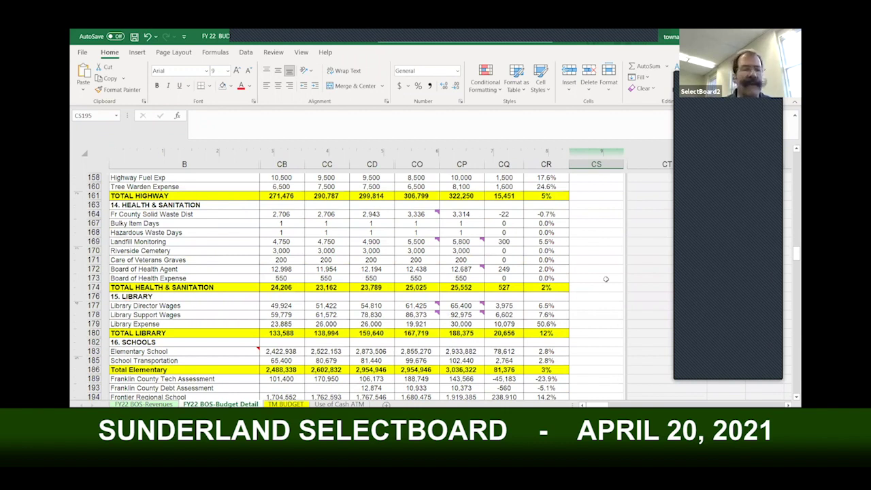
scroll(605, 278, up, 1)
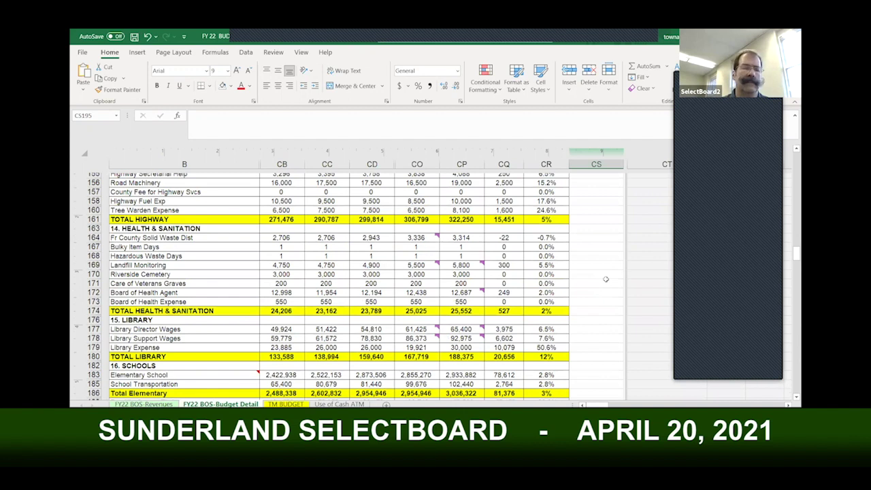
scroll(605, 279, up, 1)
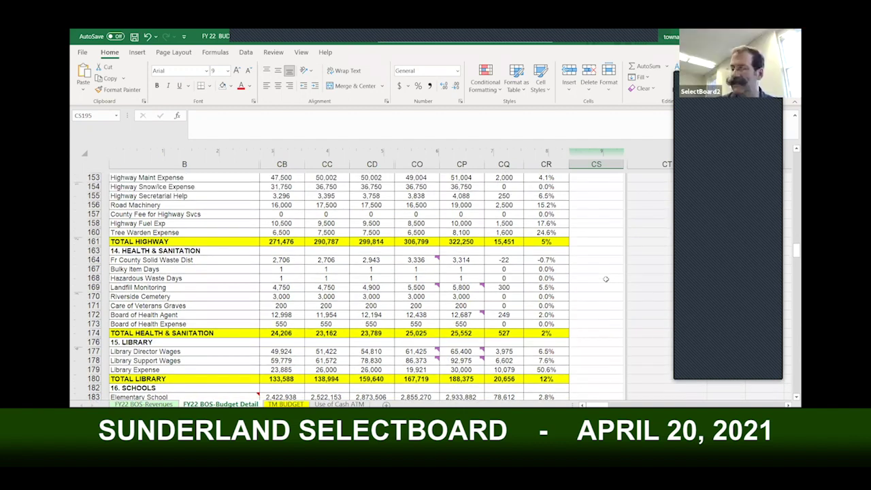
scroll(605, 279, down, 4)
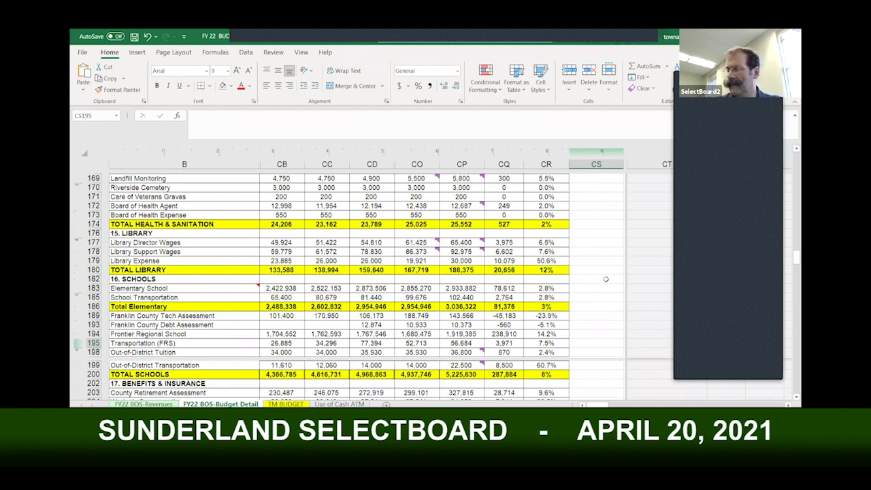
scroll(605, 279, down, 1)
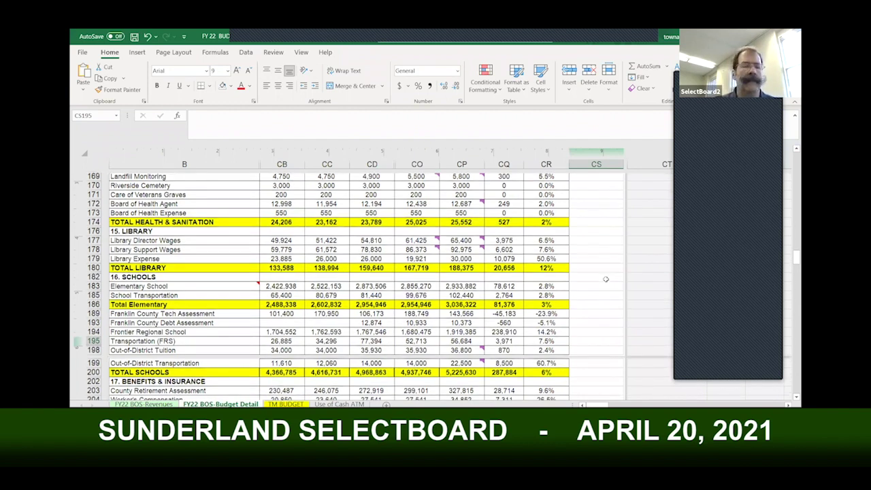
Examine the Fire Department, Police Department and Town Buildings budget lines
scroll(545, 329, up, 15)
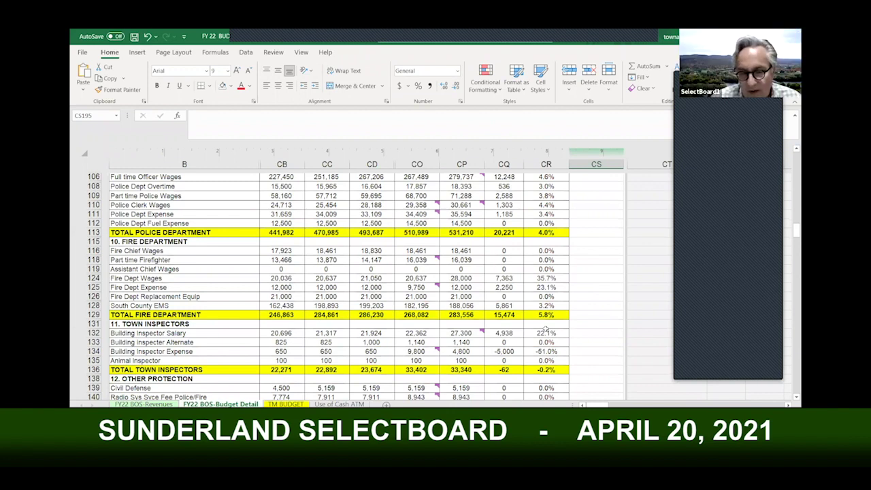
scroll(520, 331, up, 5)
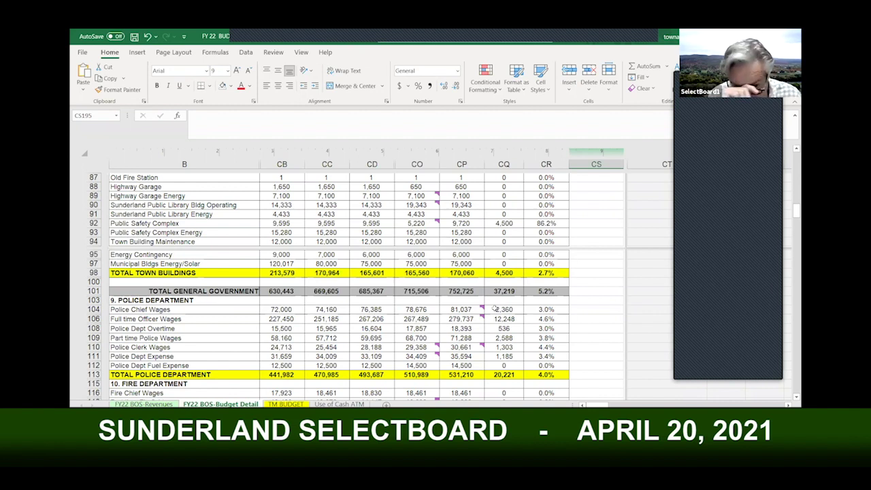
scroll(494, 309, up, 2)
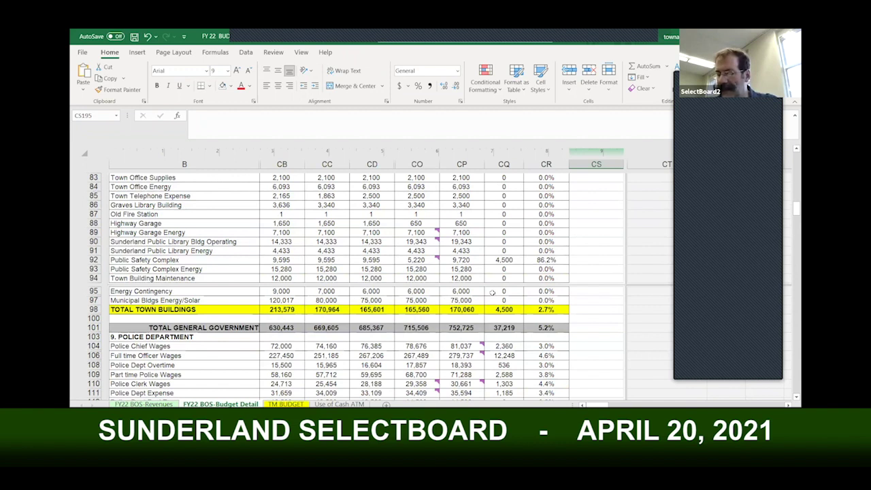
Examine the Town Buildings and Committees & Boards sections of the budget detail
scroll(492, 293, up, 1)
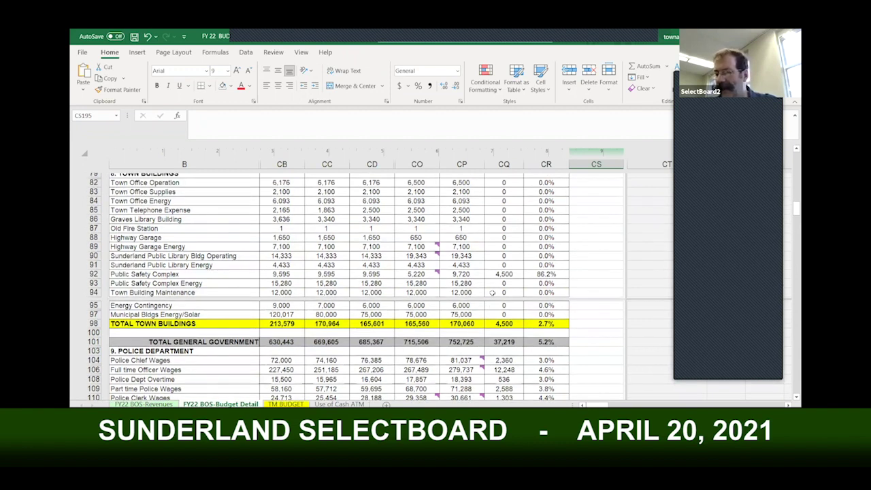
scroll(492, 292, up, 1)
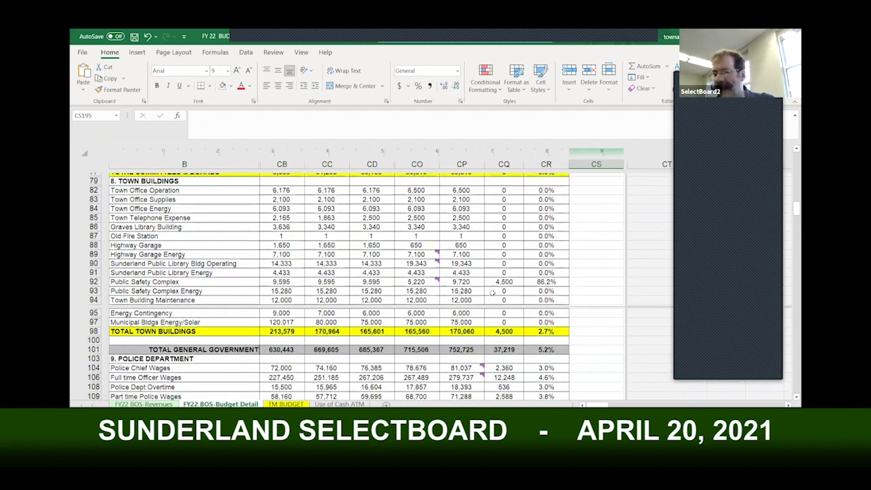
scroll(491, 292, up, 3)
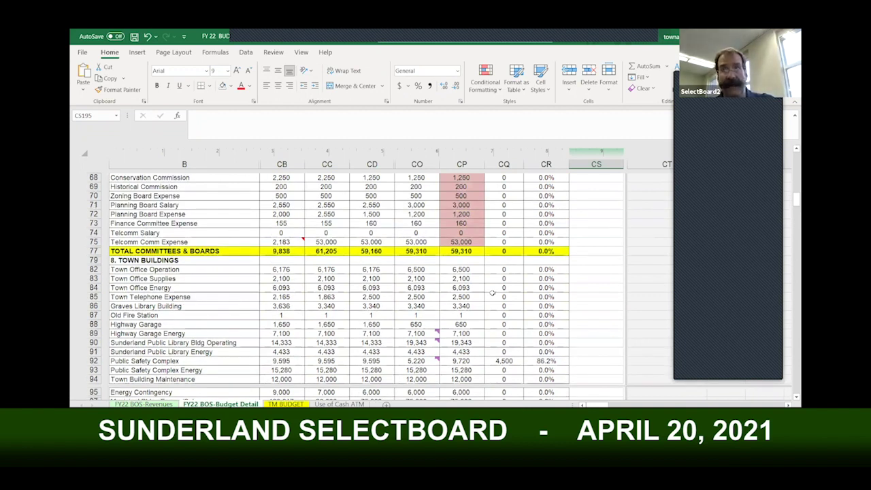
scroll(491, 293, up, 1)
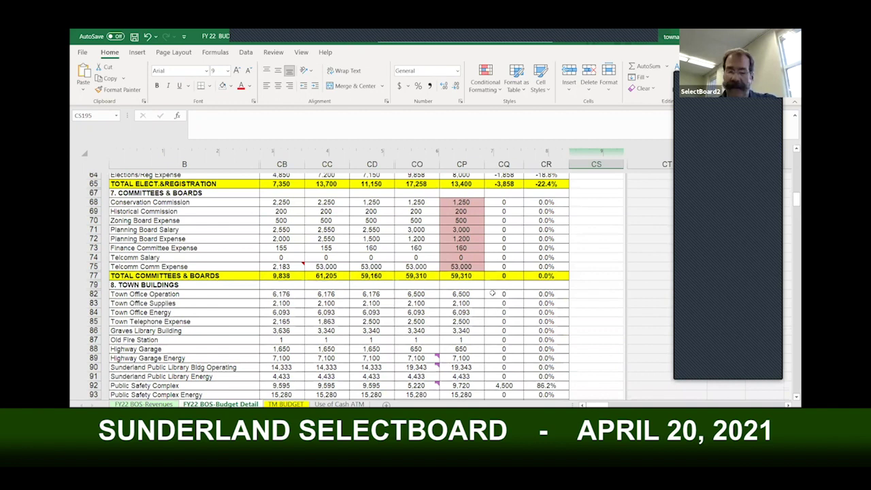
Examine the Assessors and Tax Collector/Treasurer sections, checking the percent-change cell of the GASB75 for OPEB row and the blank cell beside it
scroll(492, 292, up, 8)
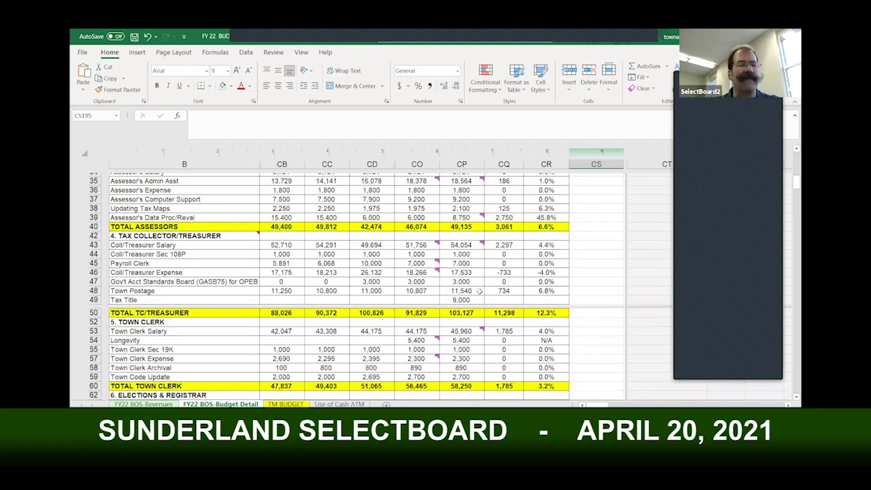
scroll(479, 291, up, 1)
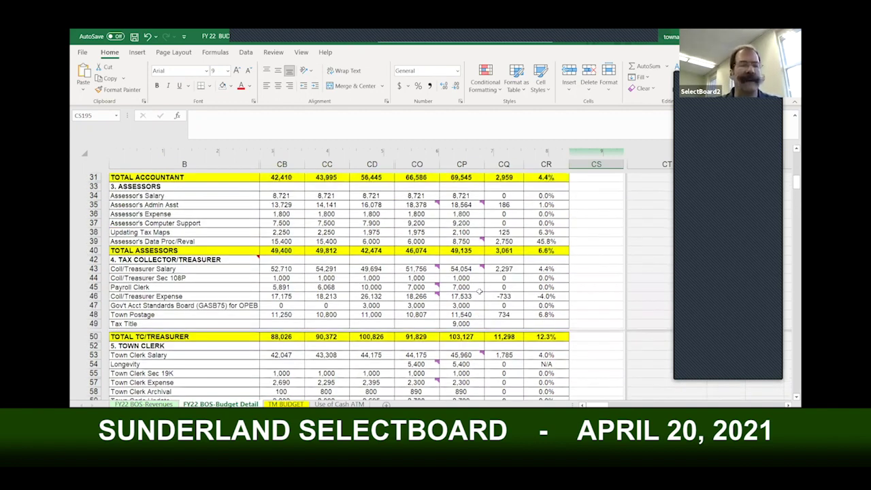
scroll(479, 291, up, 1)
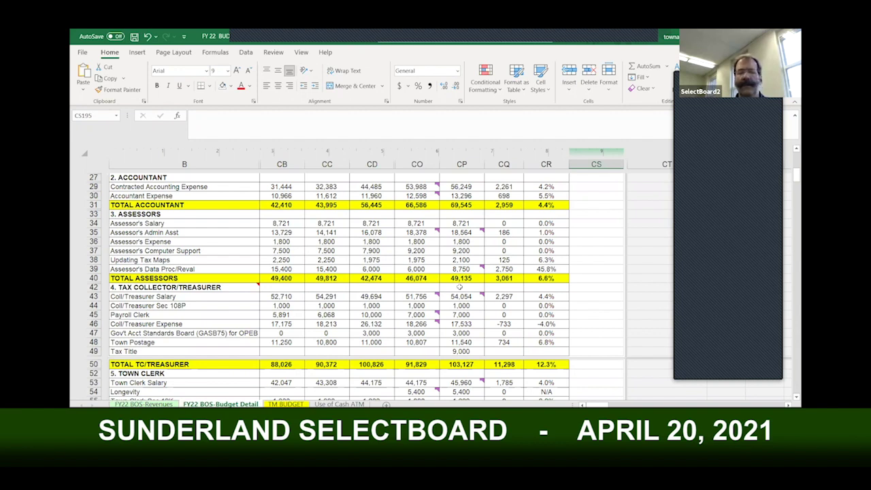
click(545, 334)
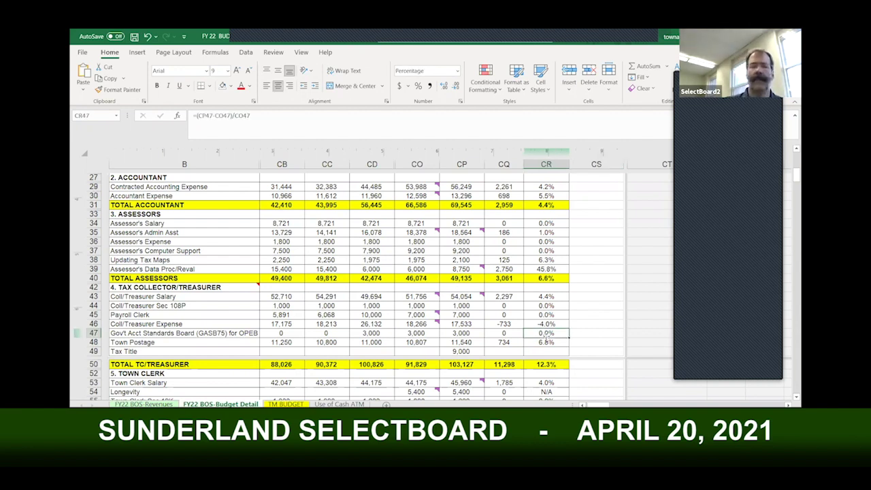
click(584, 332)
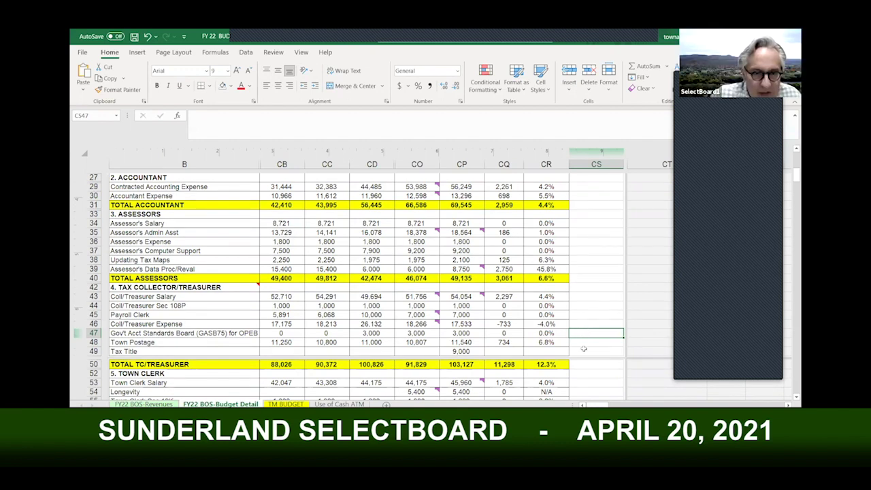
Examine the Town Clerk, Elections & Registrar and Committees & Boards lines below the treasurer's section
scroll(584, 348, down, 1)
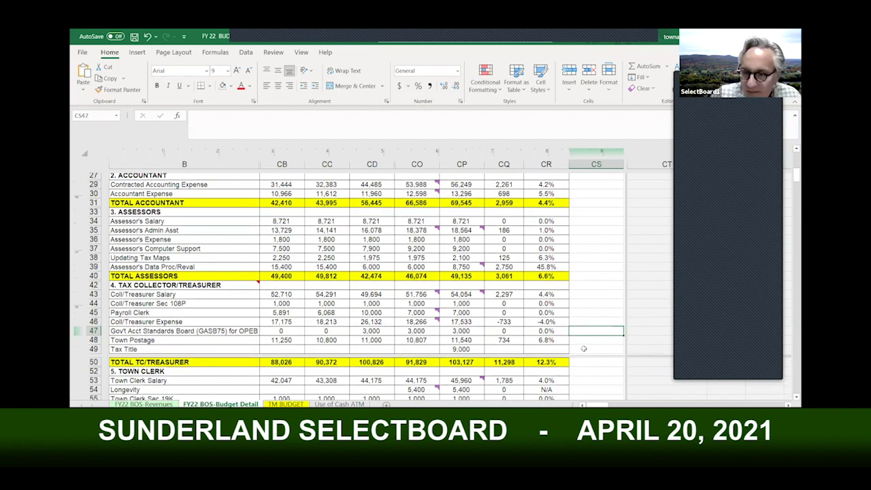
scroll(583, 349, down, 1)
scroll(584, 348, down, 2)
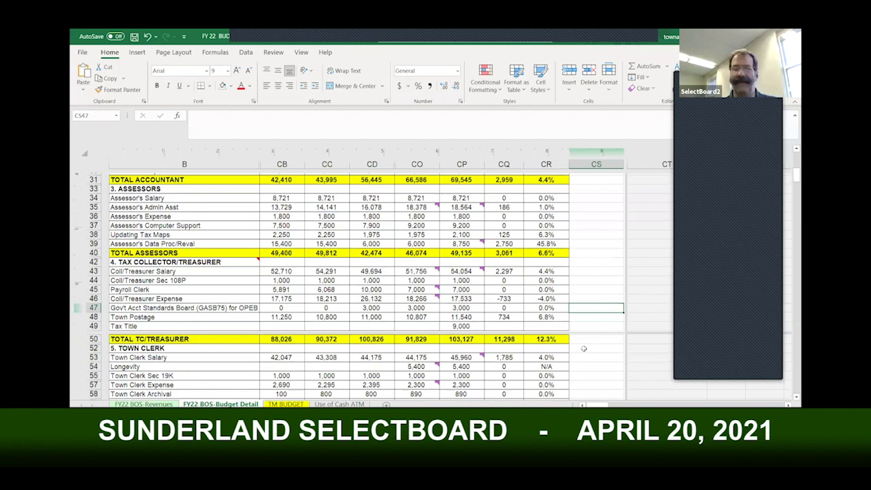
scroll(584, 348, down, 2)
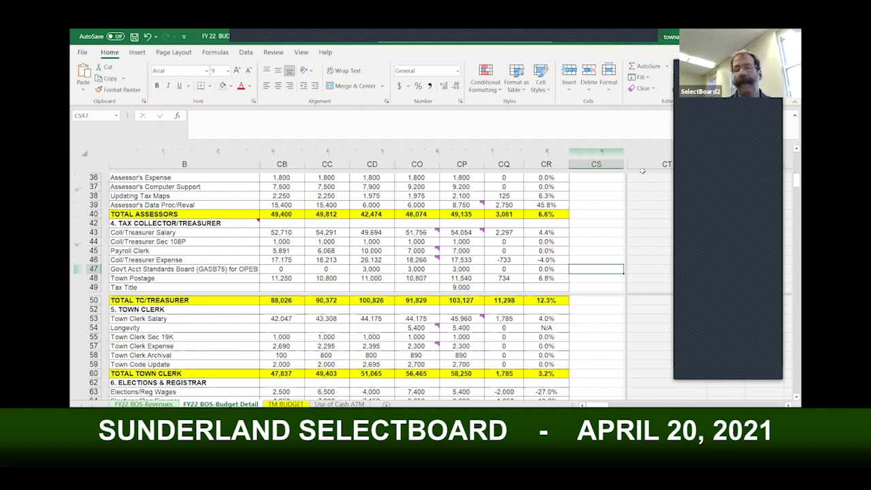
scroll(528, 327, down, 3)
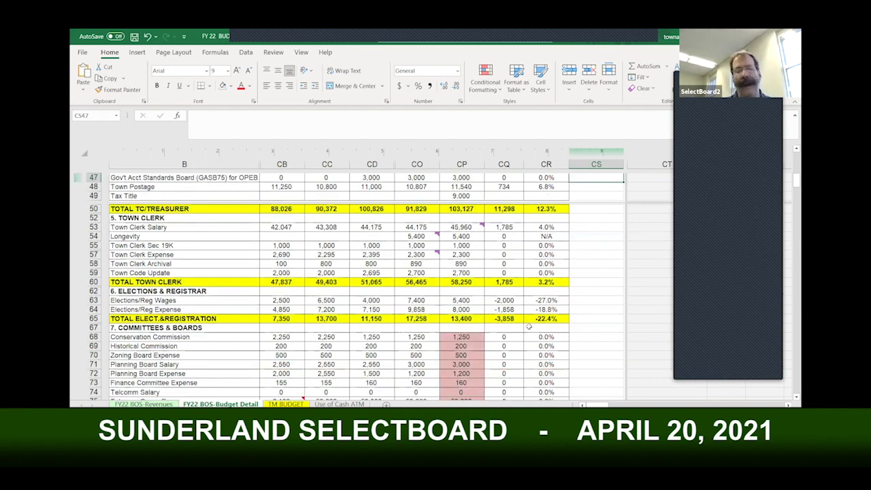
scroll(528, 327, down, 6)
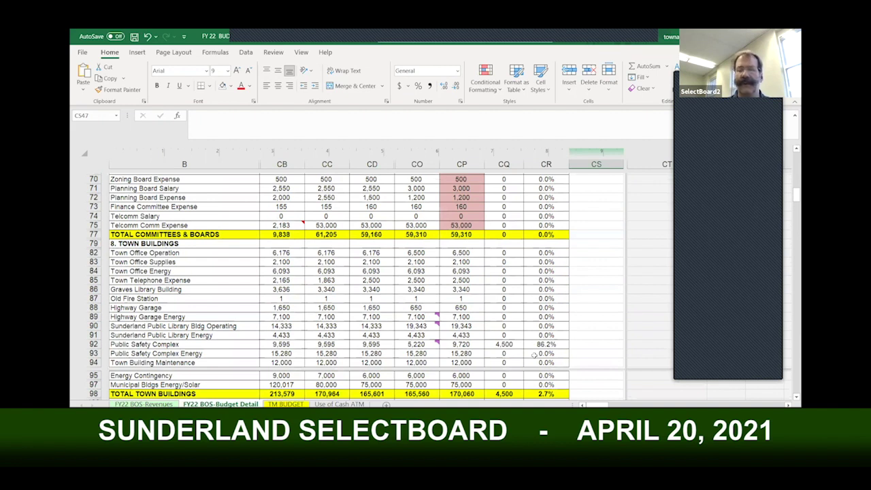
Examine the Police Department, Fire Department, Town Inspectors and Other Protection sections through the protection total
scroll(534, 354, down, 5)
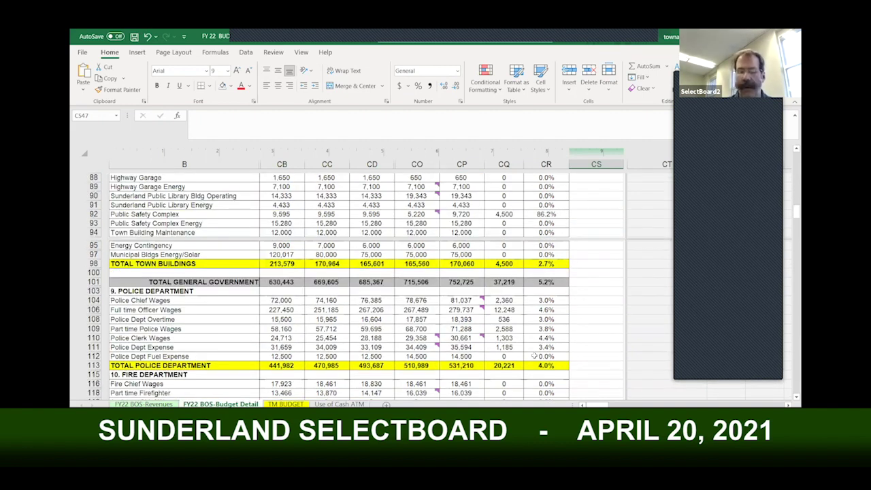
scroll(534, 354, down, 3)
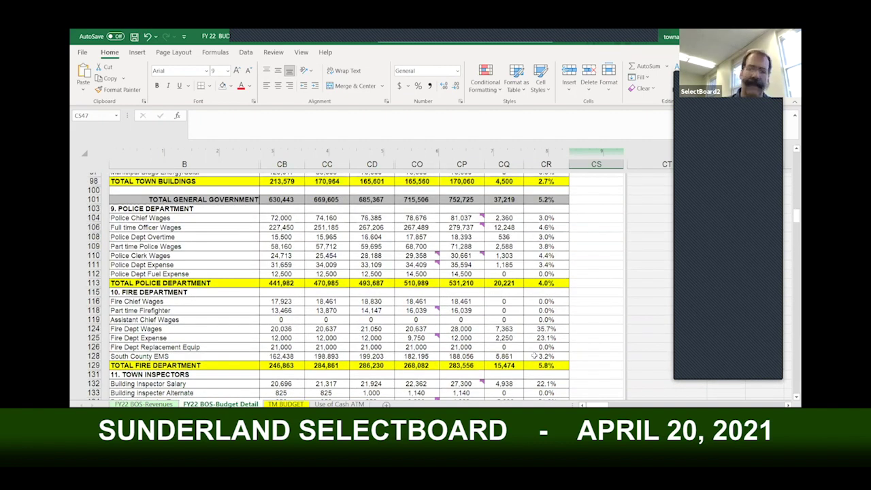
scroll(534, 355, down, 1)
scroll(534, 354, down, 3)
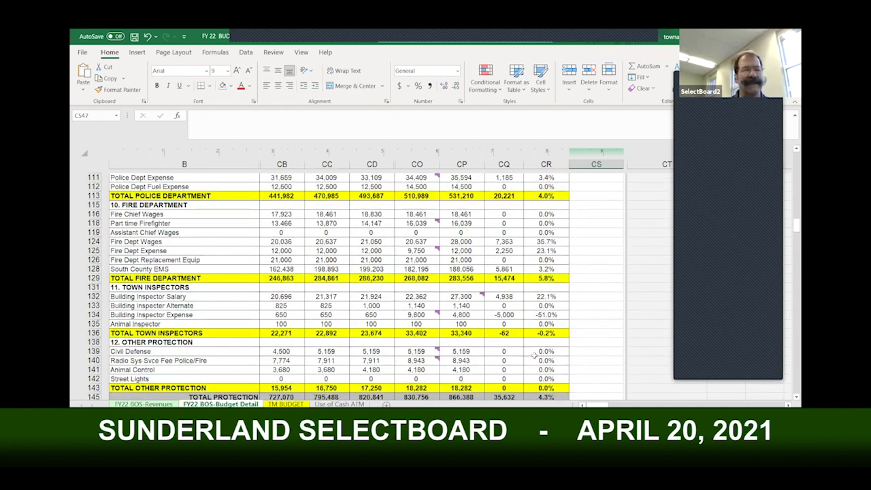
scroll(534, 354, down, 1)
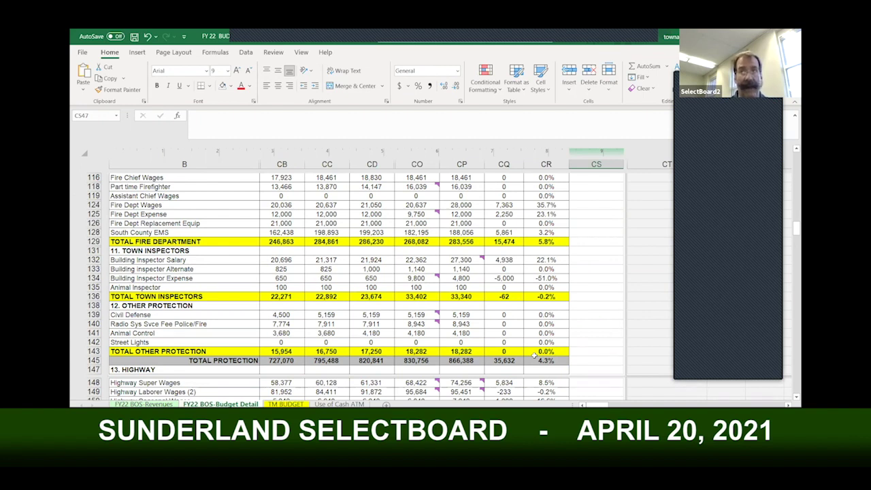
scroll(534, 354, down, 1)
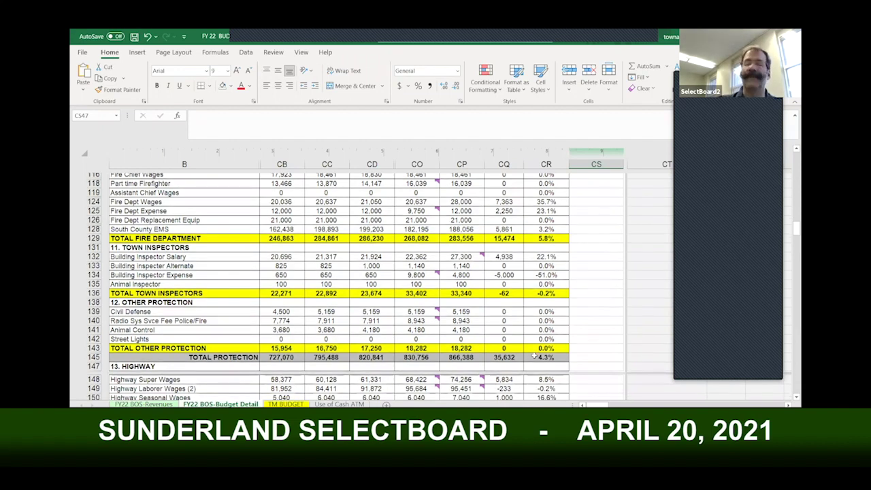
Examine the Highway and Health & Sanitation sections down to the Library lines
scroll(535, 355, down, 2)
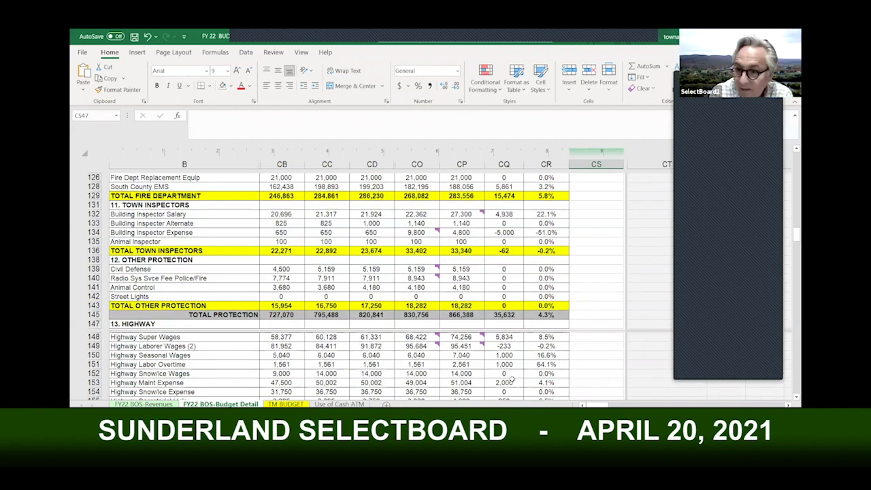
scroll(512, 379, down, 1)
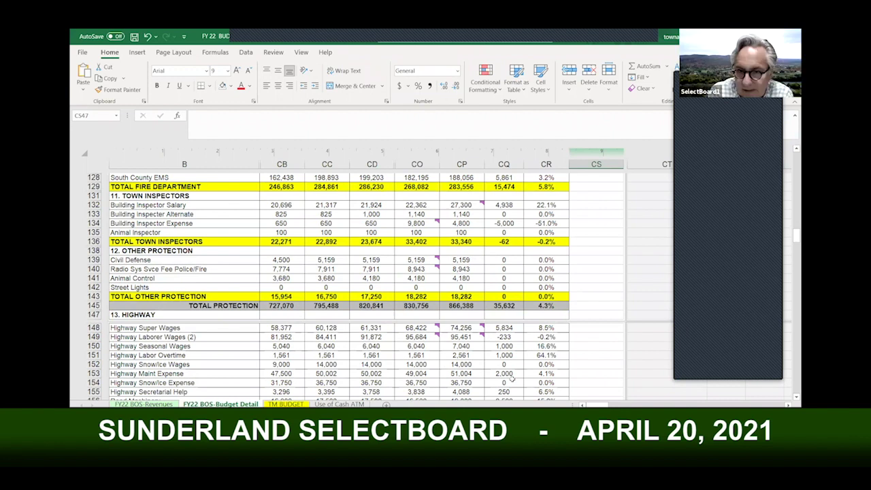
scroll(512, 379, down, 1)
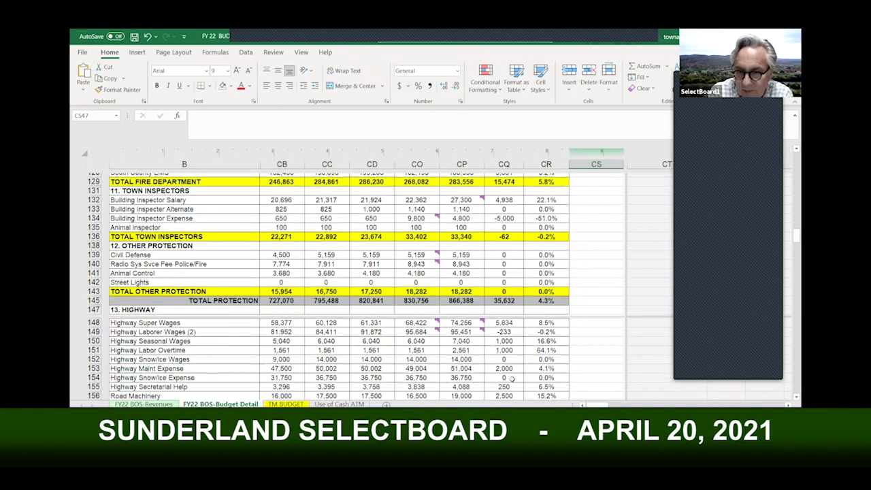
scroll(512, 378, down, 2)
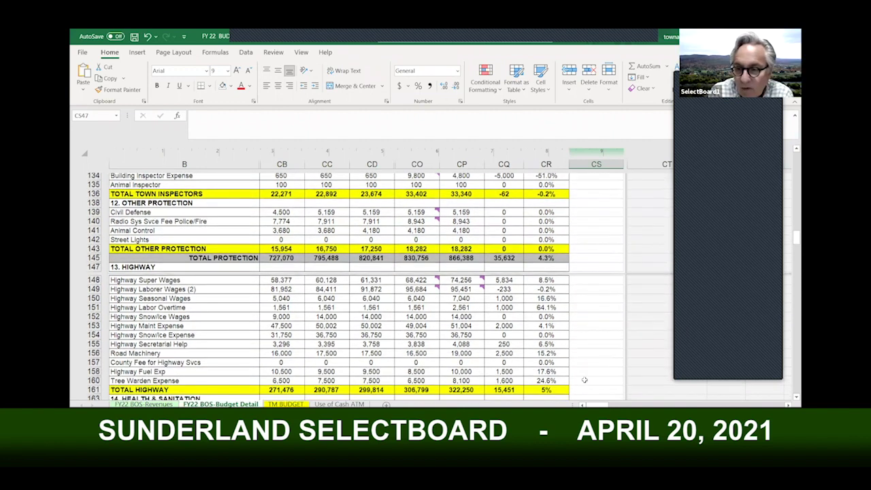
scroll(583, 380, down, 1)
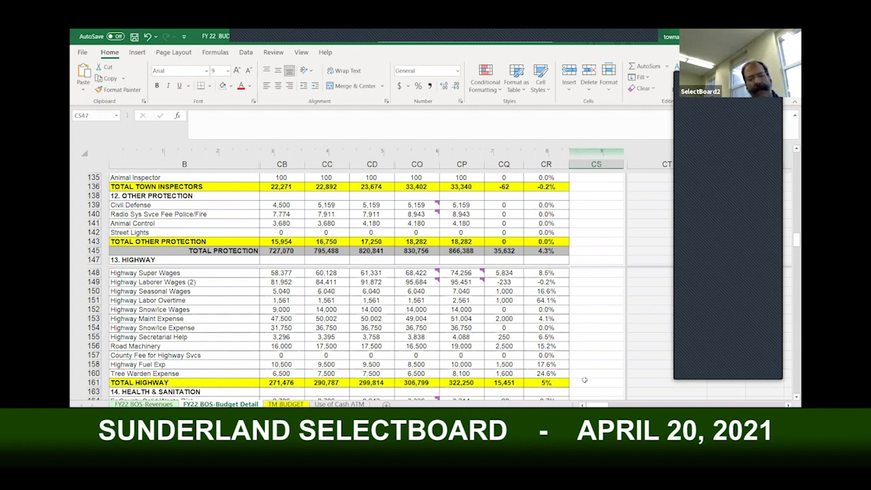
scroll(584, 379, down, 2)
scroll(584, 380, down, 1)
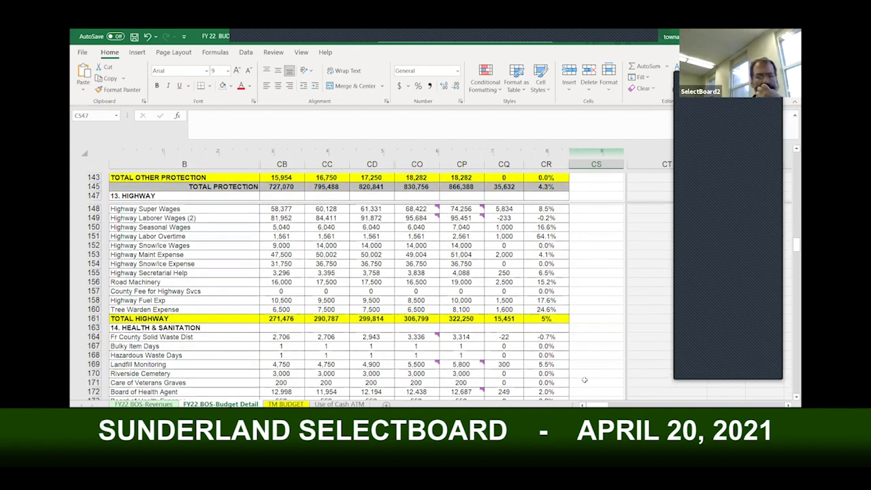
scroll(583, 379, down, 2)
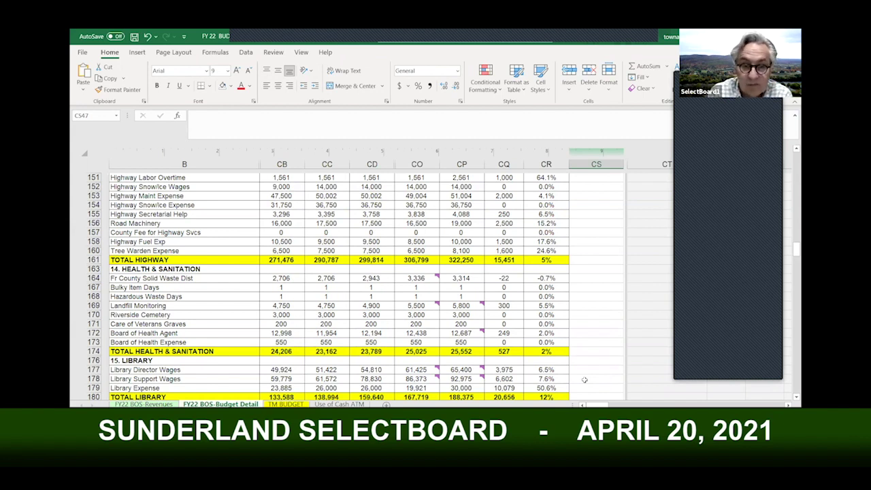
Go back over the full Highway section, including the Other Protection lines just above it
scroll(584, 378, up, 1)
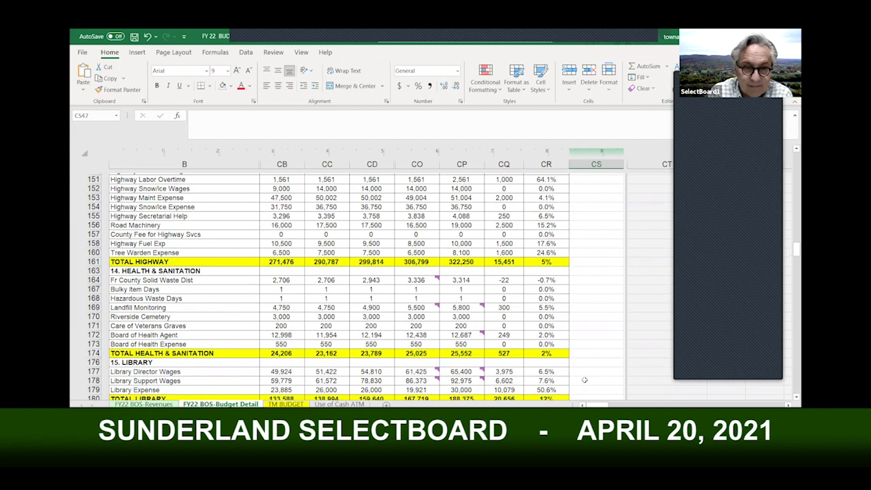
scroll(584, 379, up, 1)
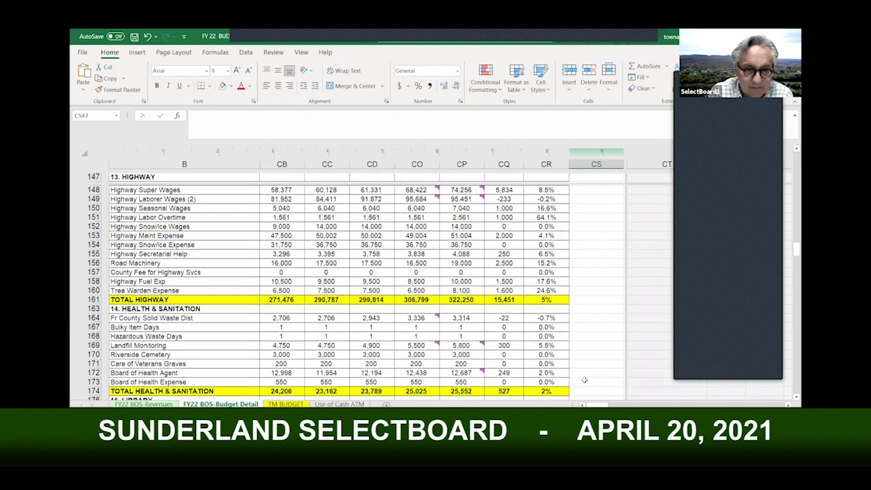
scroll(584, 379, up, 1)
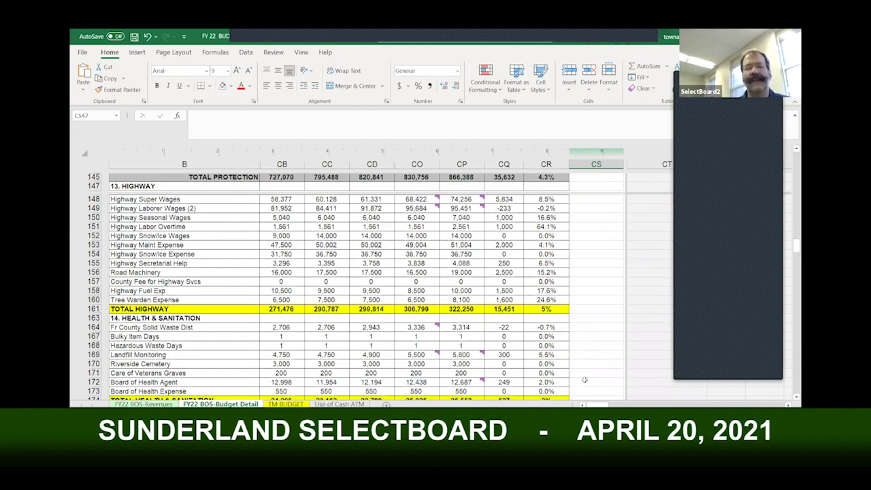
scroll(583, 378, up, 1)
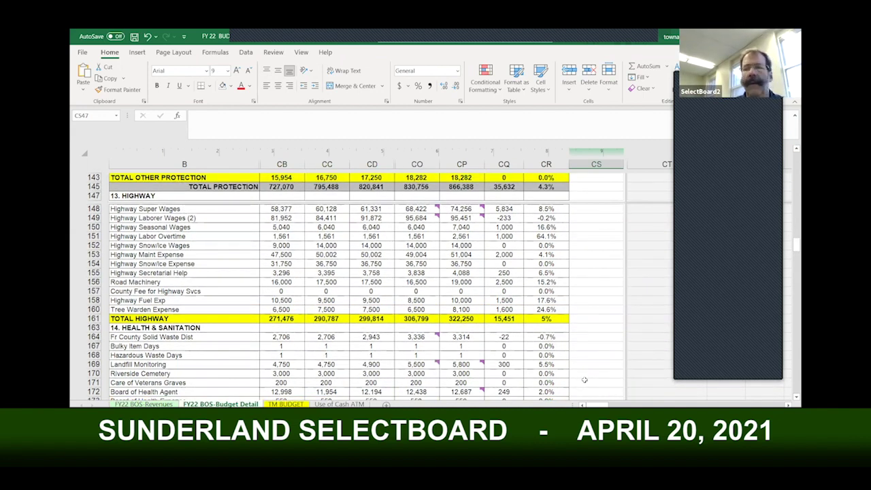
scroll(584, 378, up, 1)
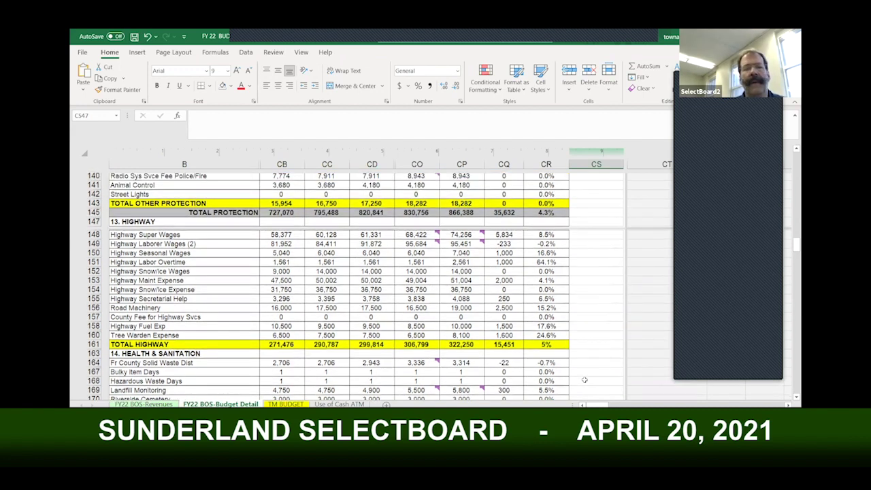
scroll(583, 379, up, 1)
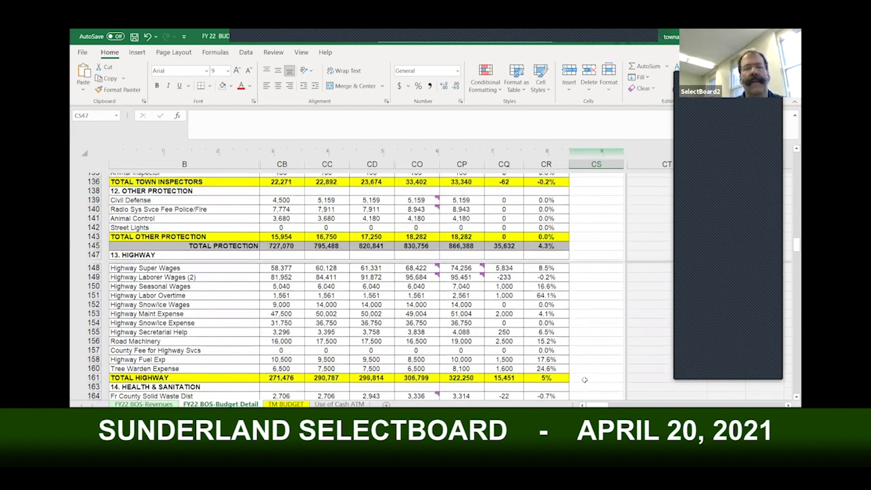
Revisit the Police and Fire Department lines and bring up the FY22 BOS-Revenues sheet
scroll(584, 379, up, 10)
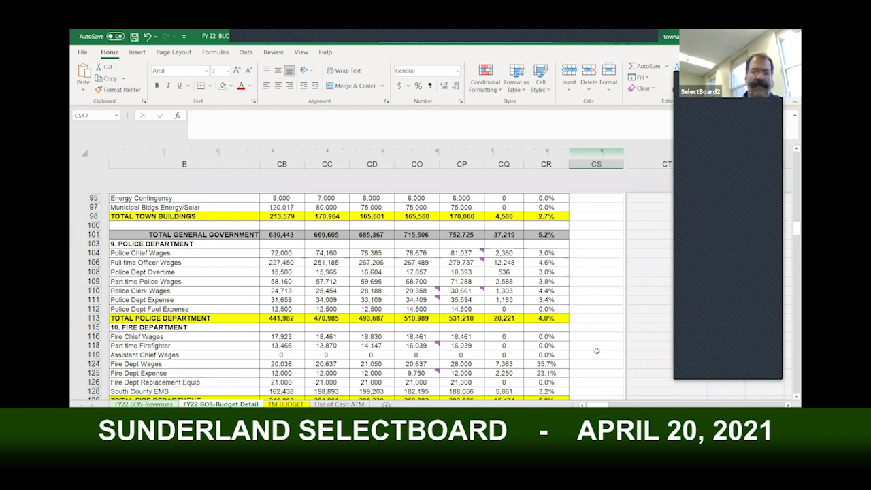
scroll(596, 350, up, 1)
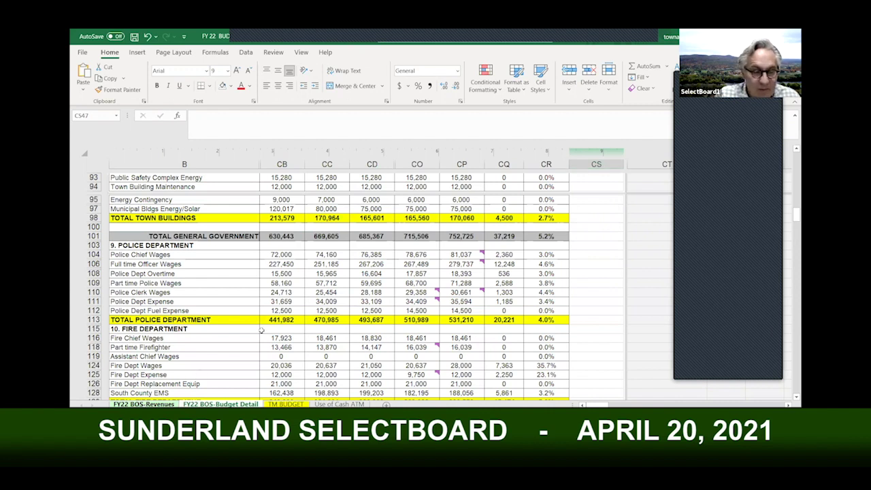
key(ctrl+Page_Up)
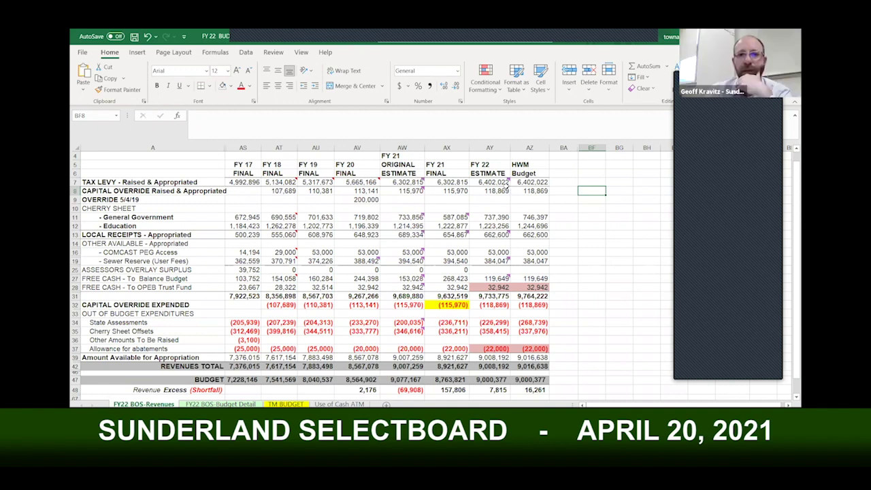
Highlight the FY 22 Estimate and HWM Budget columns on the revenues sheet for comparison
click(559, 305)
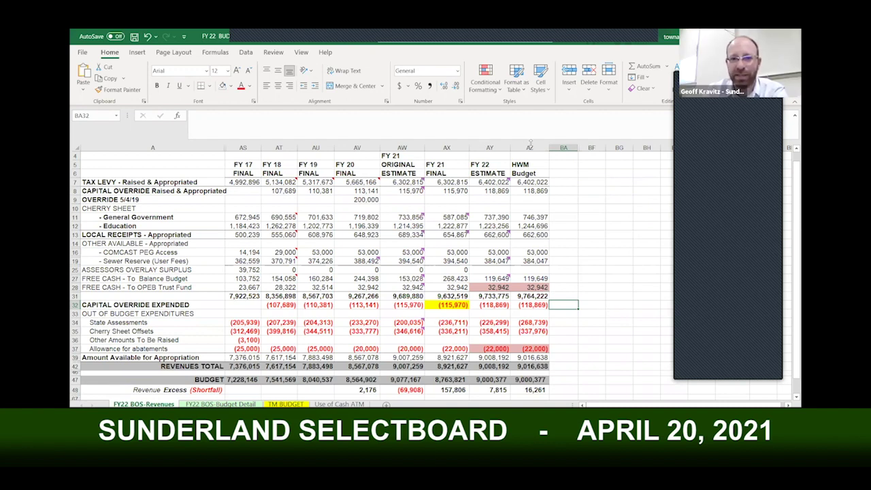
click(530, 147)
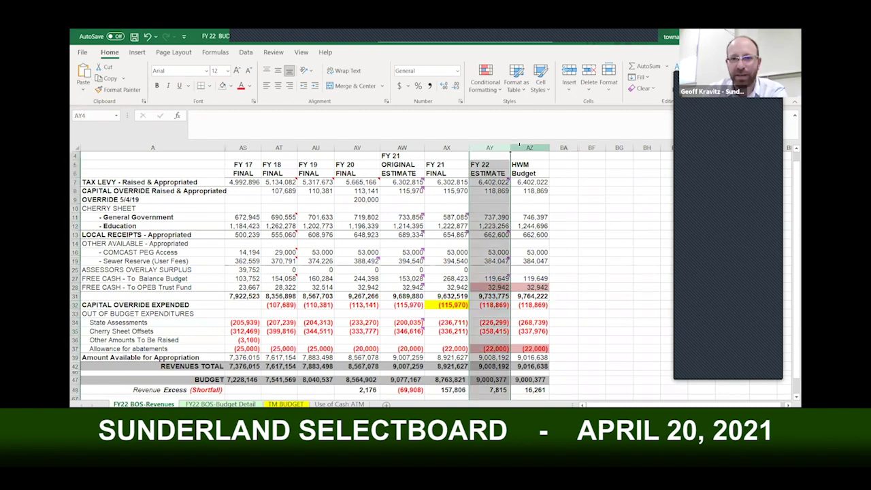
click(599, 242)
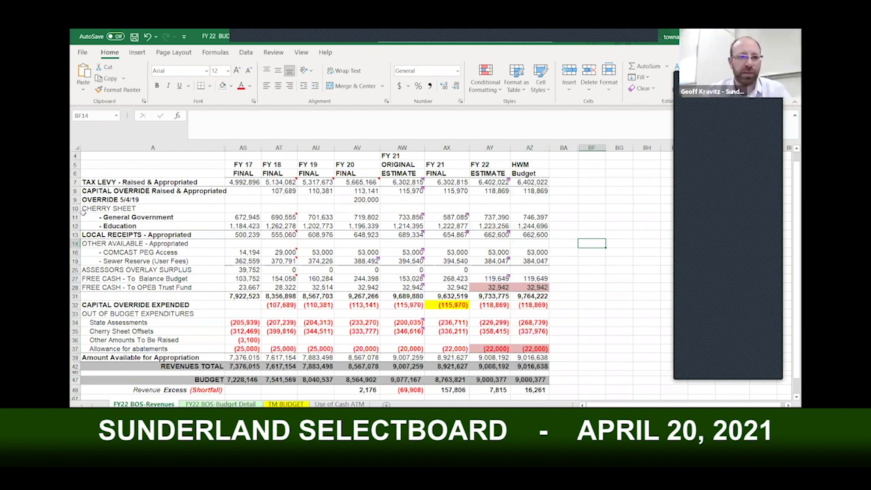
Highlight the Cherry Sheet rows for General Government and Education, followed by the State Assessments and Cherry Sheet Offsets rows
click(75, 217)
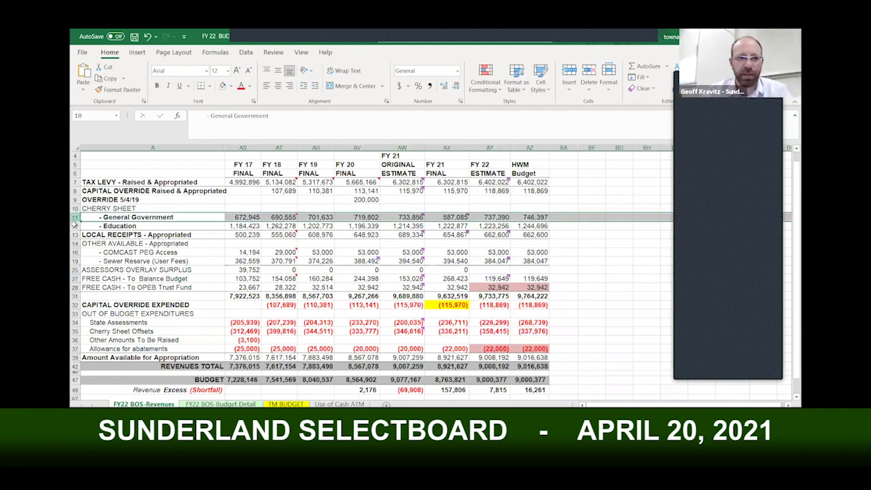
drag(74, 224, 74, 226)
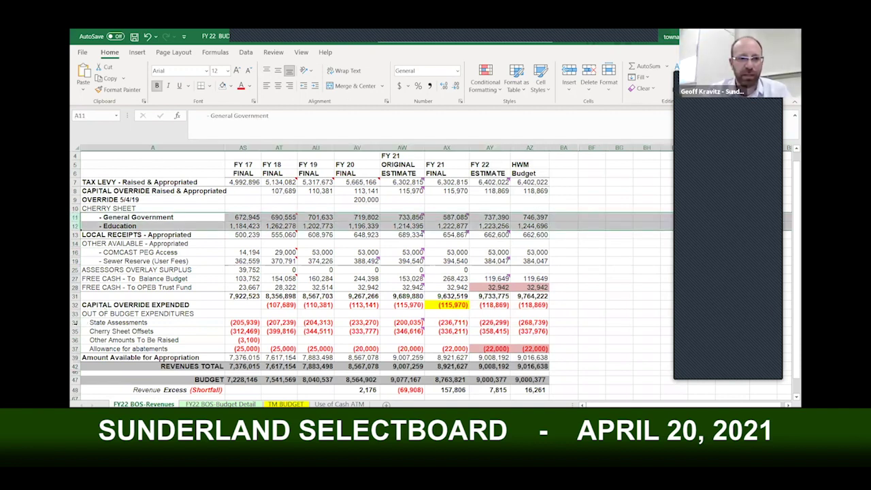
click(74, 322)
drag(74, 325, 74, 331)
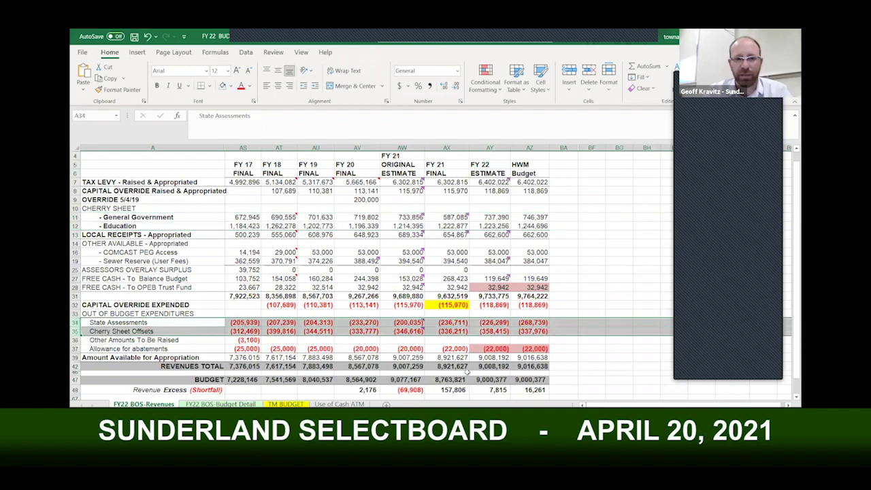
click(602, 340)
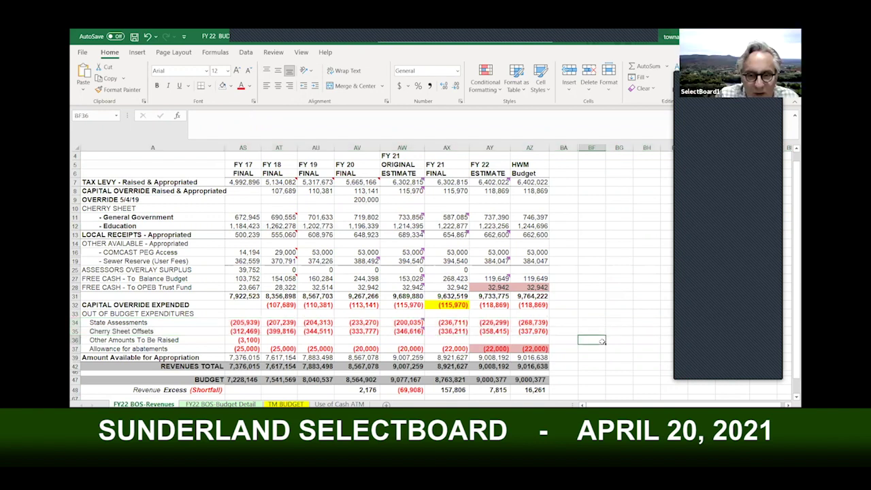
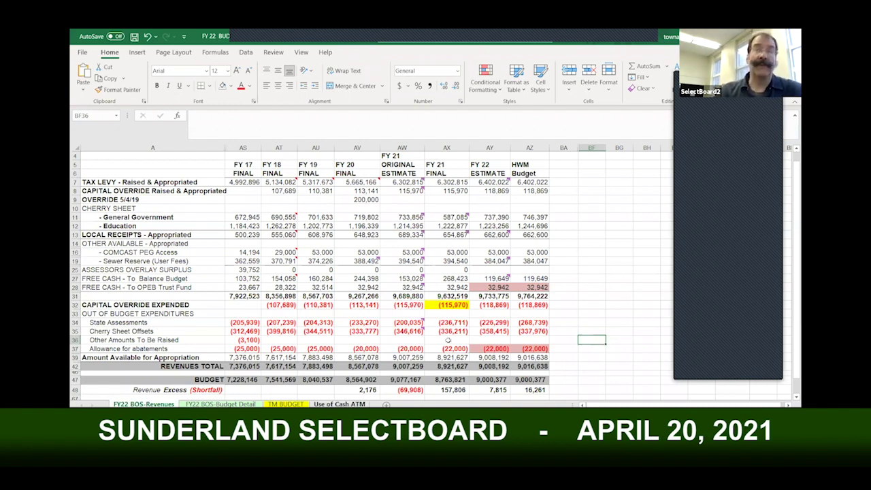
Bring up the Use of Cash ATM sheet and examine it from the Opening Balance through the ATM 6/12/21 items to the Closing Balance
scroll(448, 339, up, 1)
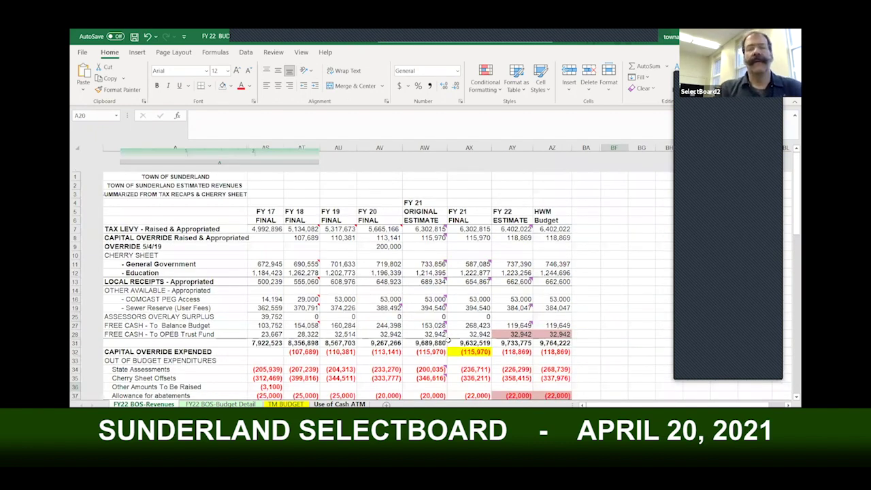
key(ctrl+Page_Down)
key(ctrl+Page_Down)
key(ctrl+Page_Down)
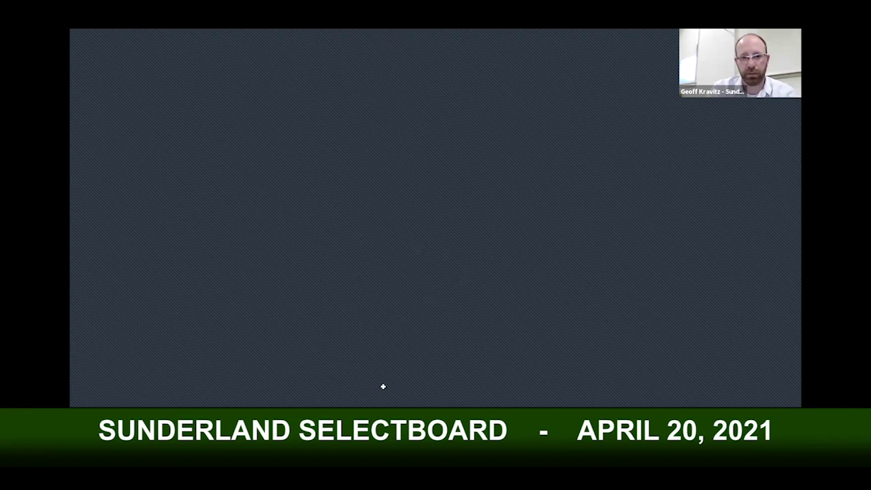
scroll(566, 357, down, 3)
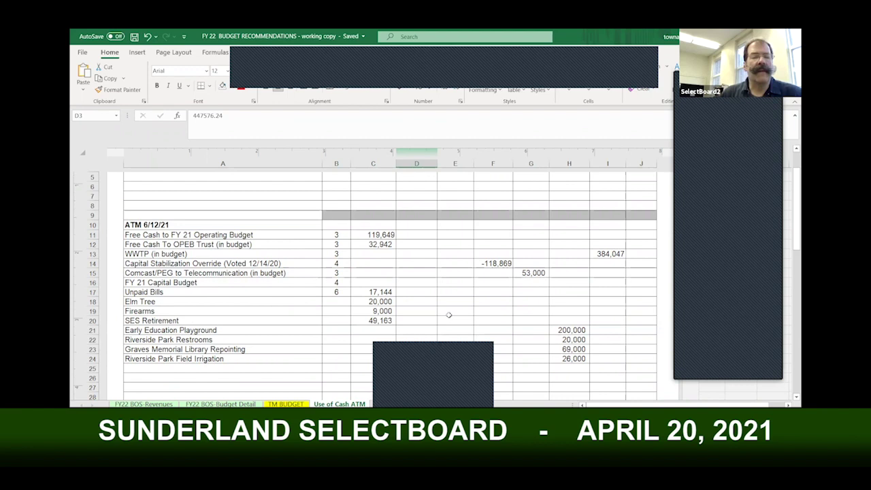
scroll(481, 302, up, 1)
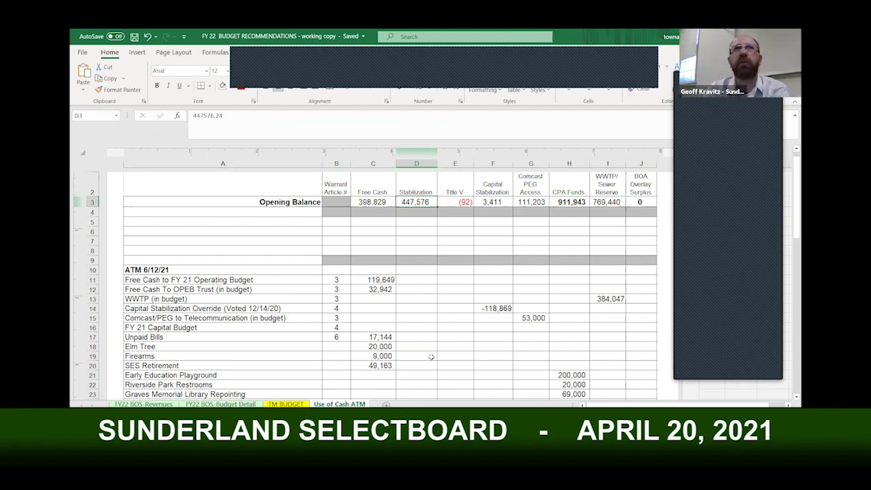
scroll(431, 356, down, 1)
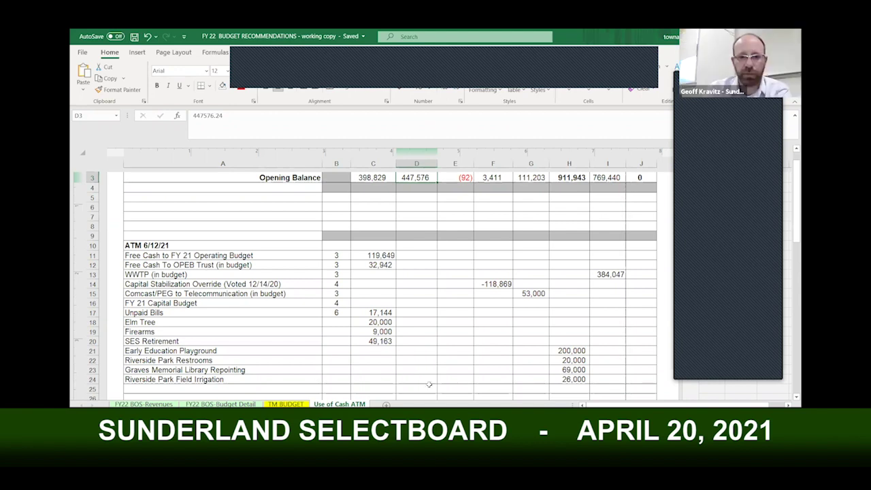
scroll(476, 370, down, 3)
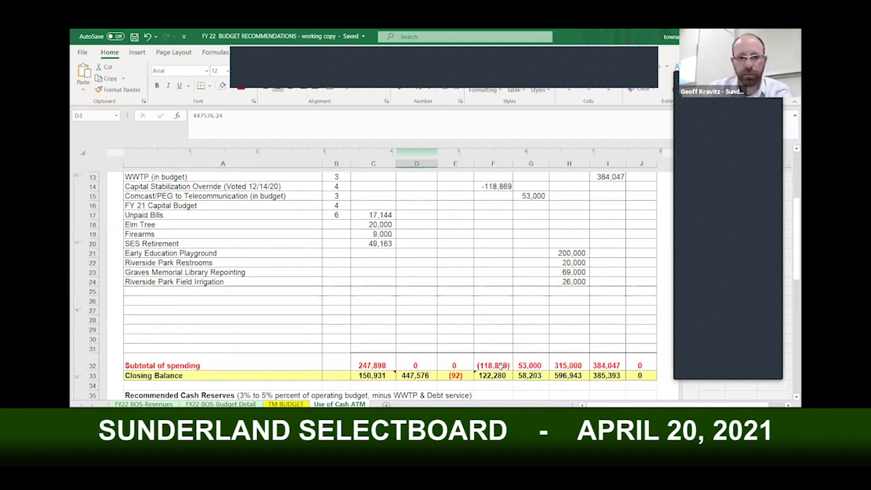
scroll(501, 366, down, 1)
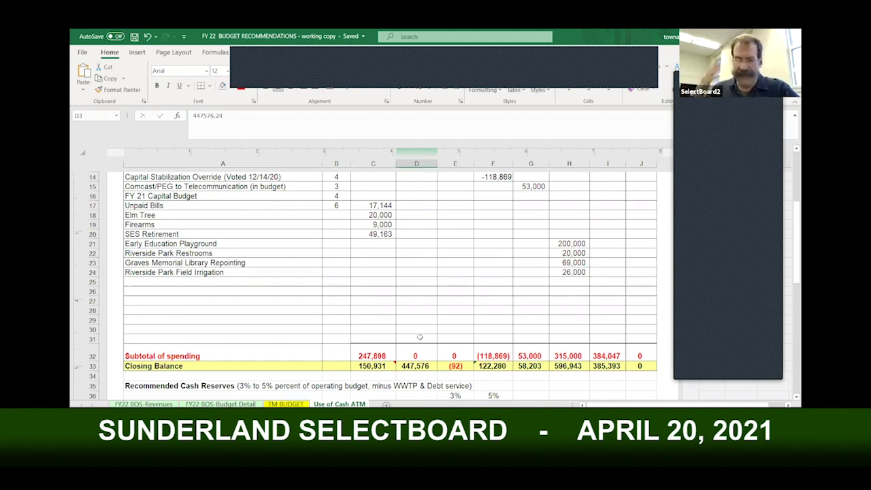
Find the Tree Warden Expense line on the FY22 BOS-Budget Detail sheet by searching for "tree warden"
scroll(419, 336, up, 2)
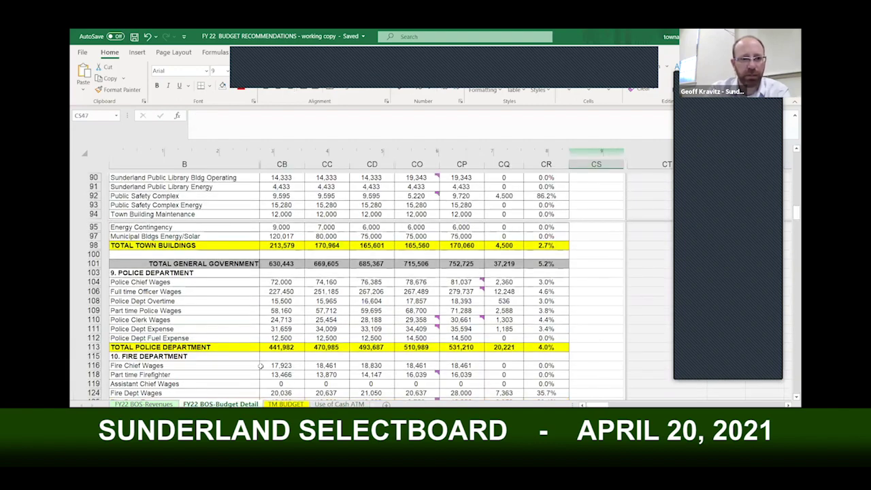
scroll(260, 365, up, 3)
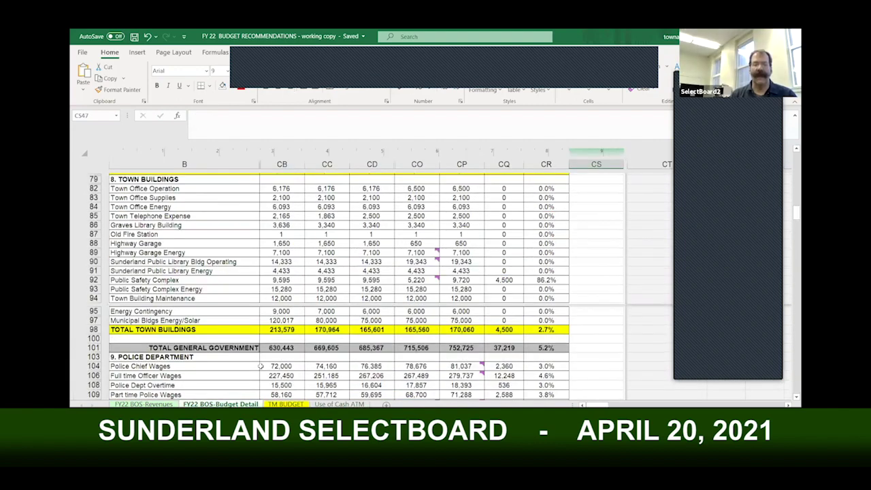
scroll(260, 366, up, 8)
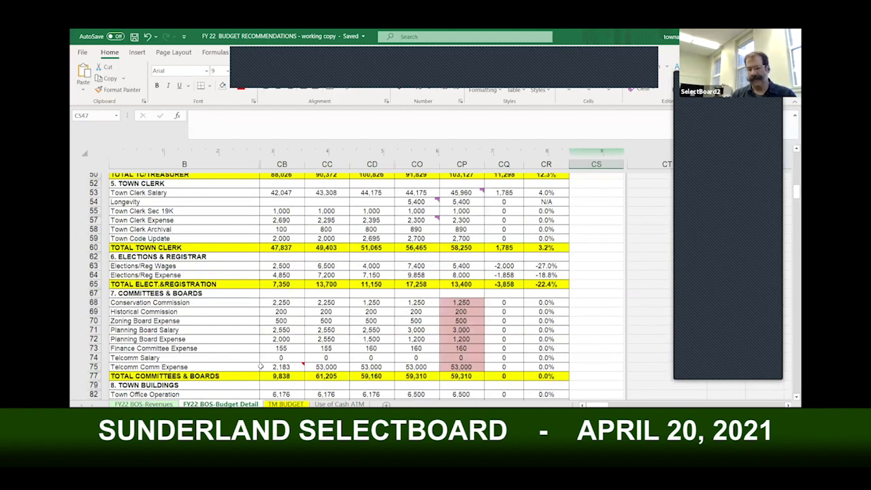
scroll(260, 366, down, 1)
key(ctrl+f)
text(tr)
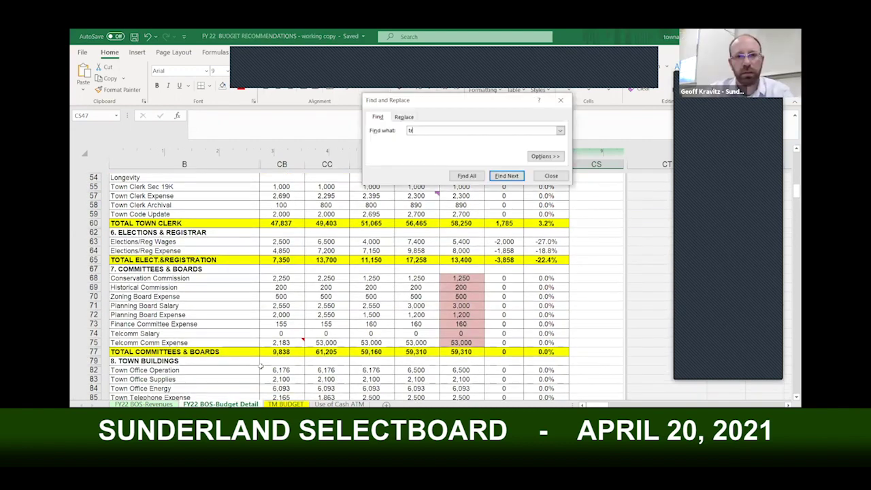
text(ee warden)
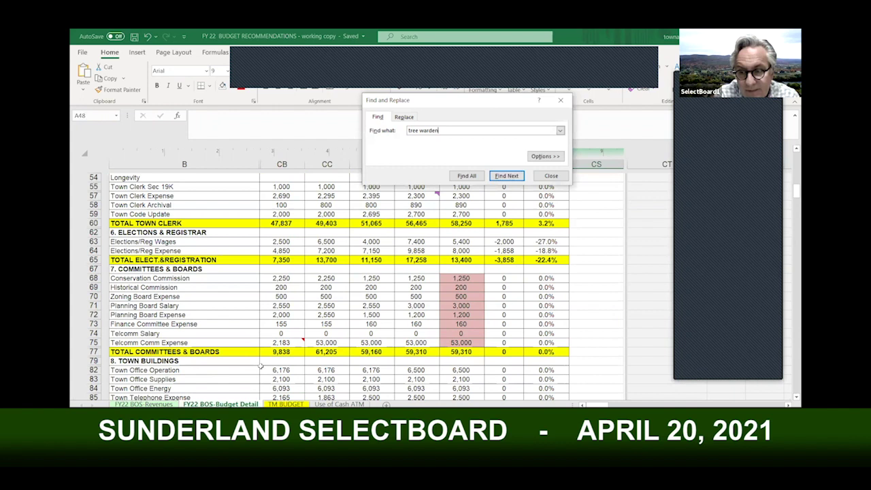
key(Return)
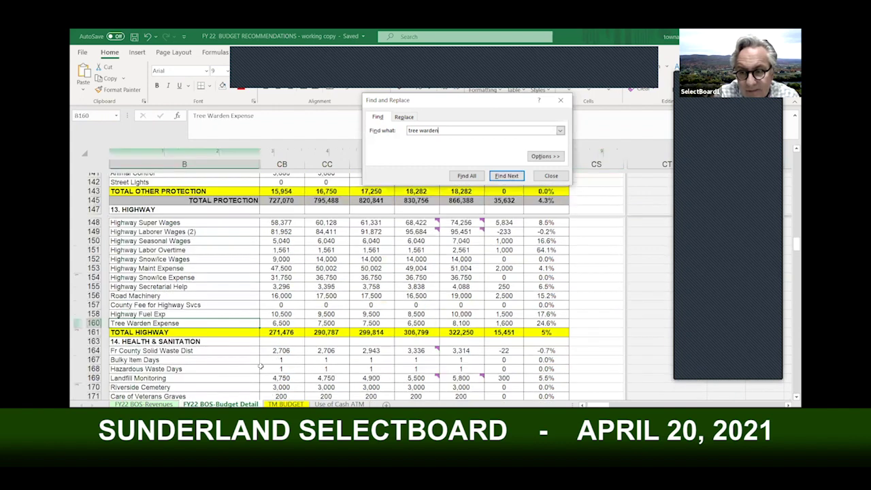
scroll(260, 366, down, 2)
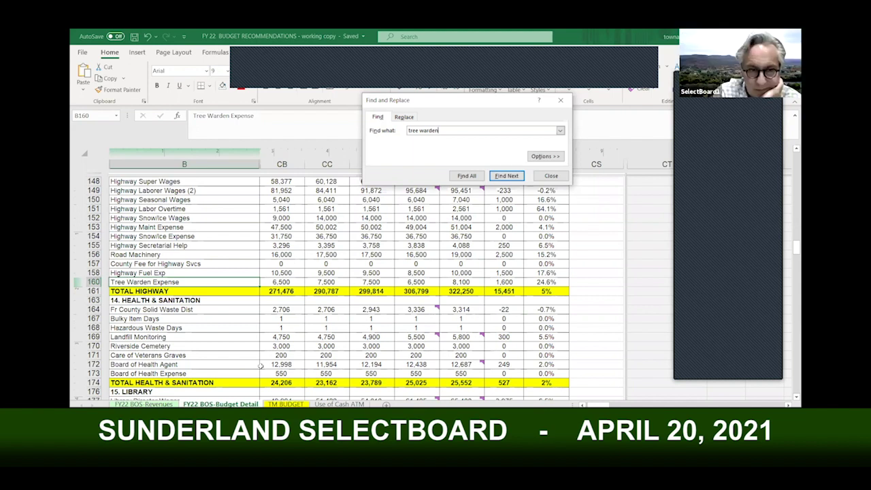
click(551, 176)
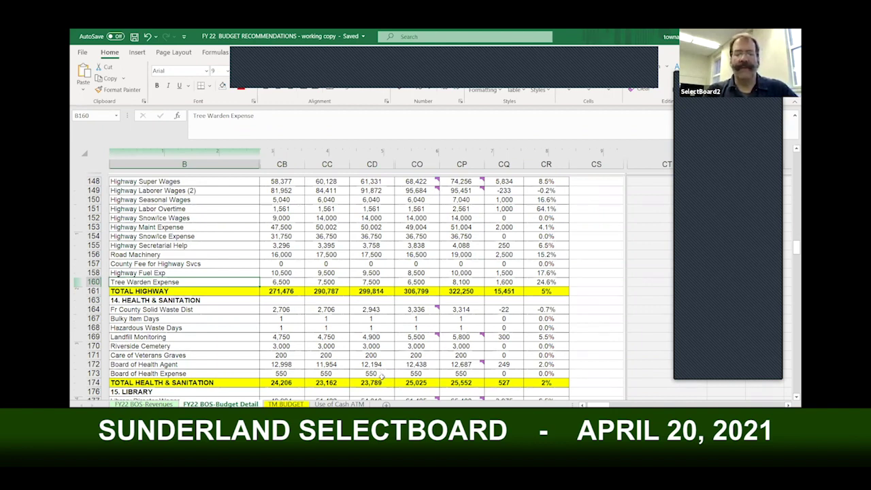
Return to the Use of Cash ATM sheet and examine the spending subtotal, Closing Balance and Recommended Cash Reserves lines
key(ctrl+Page_Down)
key(ctrl+Page_Down)
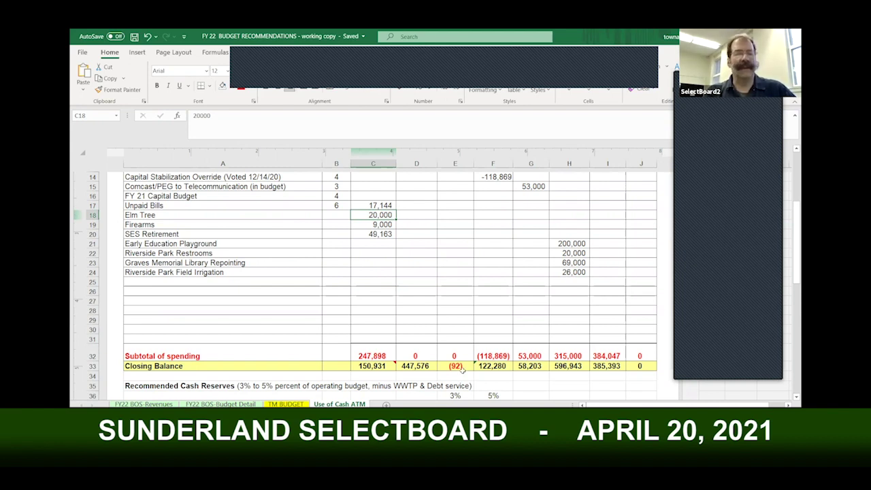
scroll(541, 383, down, 1)
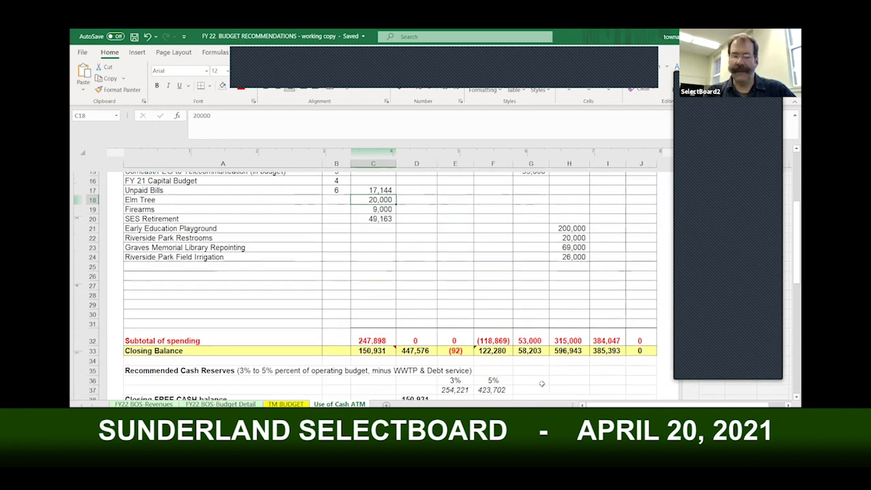
scroll(542, 384, down, 1)
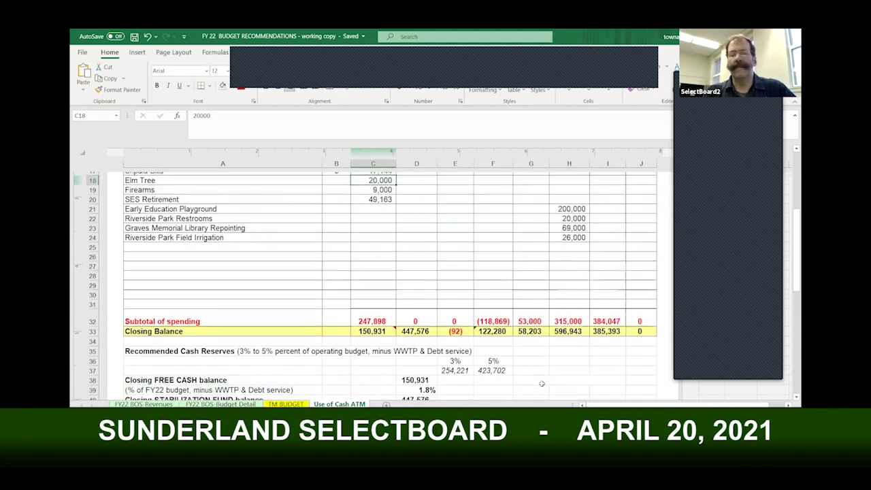
scroll(542, 383, down, 1)
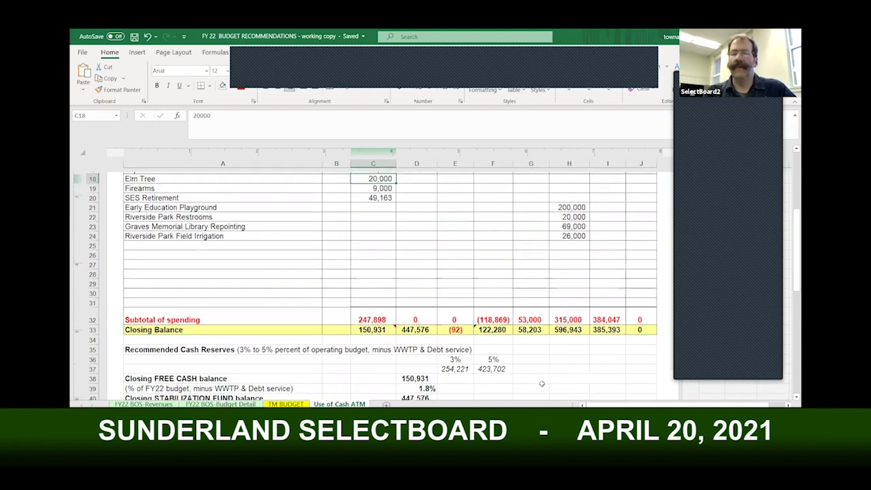
Go back over the ATM 6/12/21 spending items, checking them against the Opening Balance and Closing Balance of each fund
scroll(541, 383, up, 2)
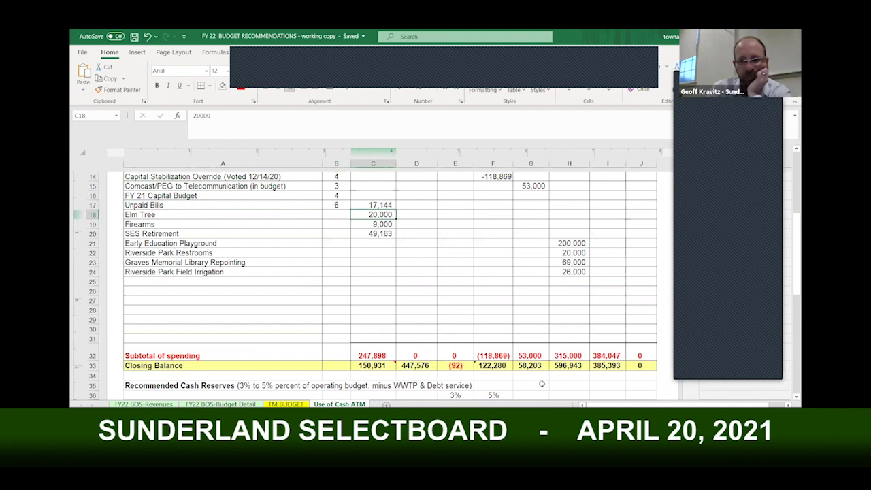
scroll(542, 384, up, 1)
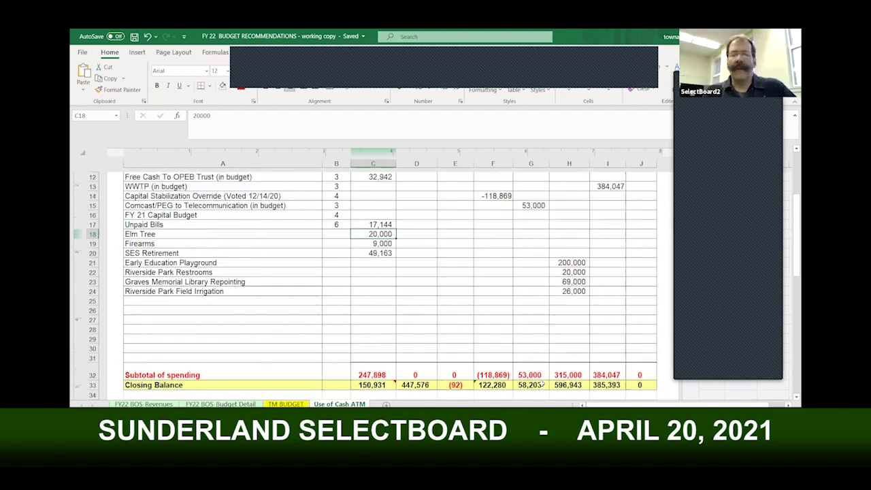
scroll(542, 383, up, 1)
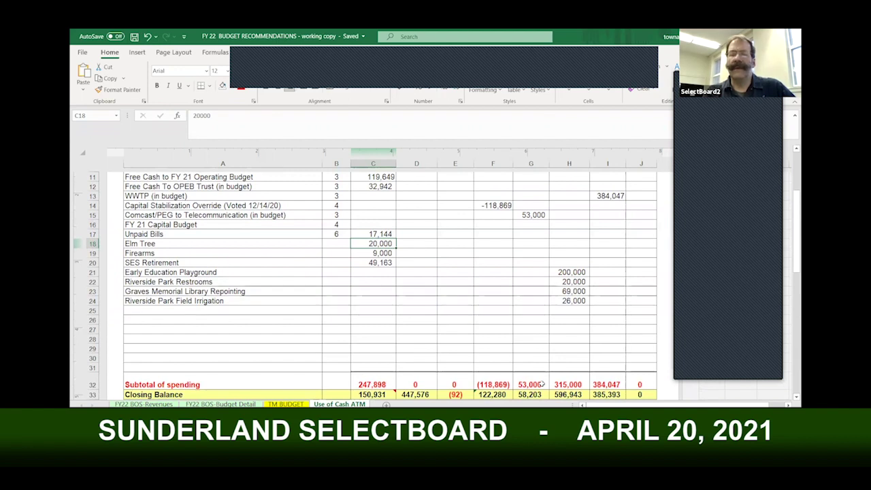
scroll(542, 384, up, 3)
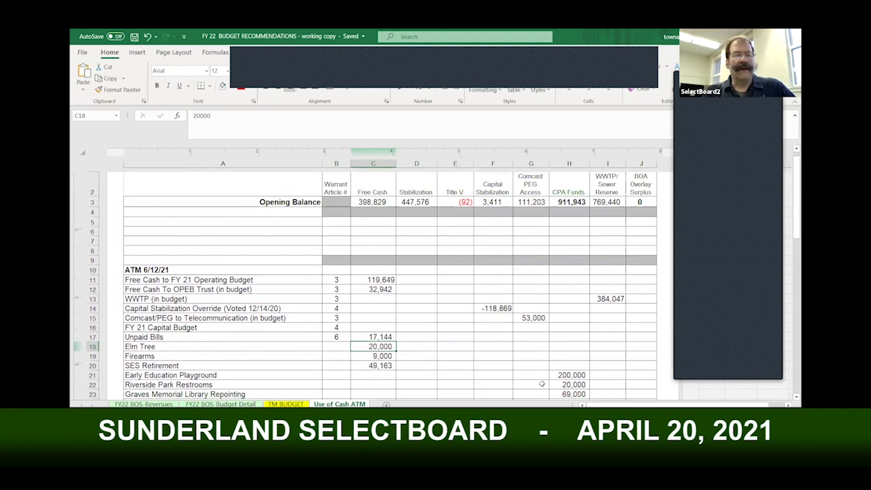
scroll(541, 384, down, 1)
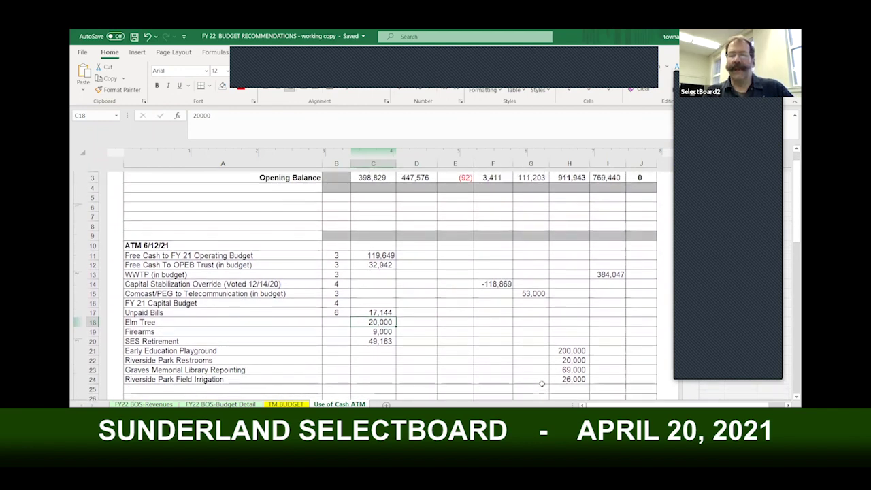
scroll(541, 384, down, 2)
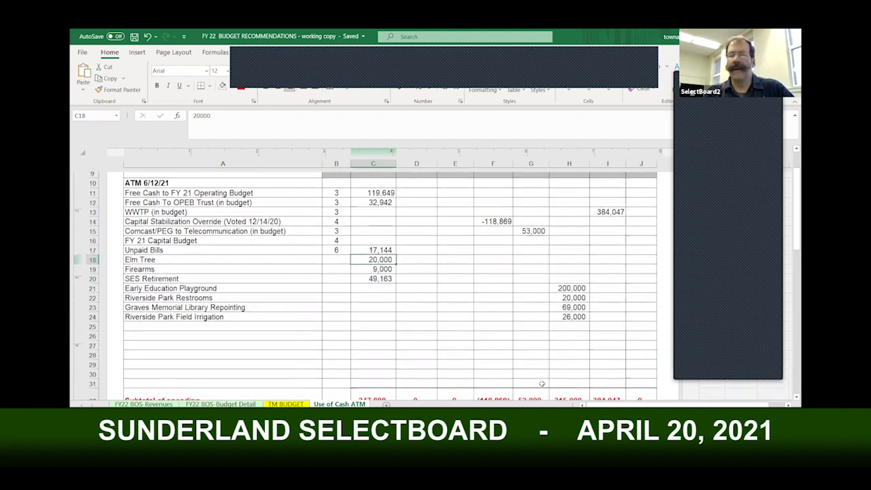
scroll(541, 383, down, 1)
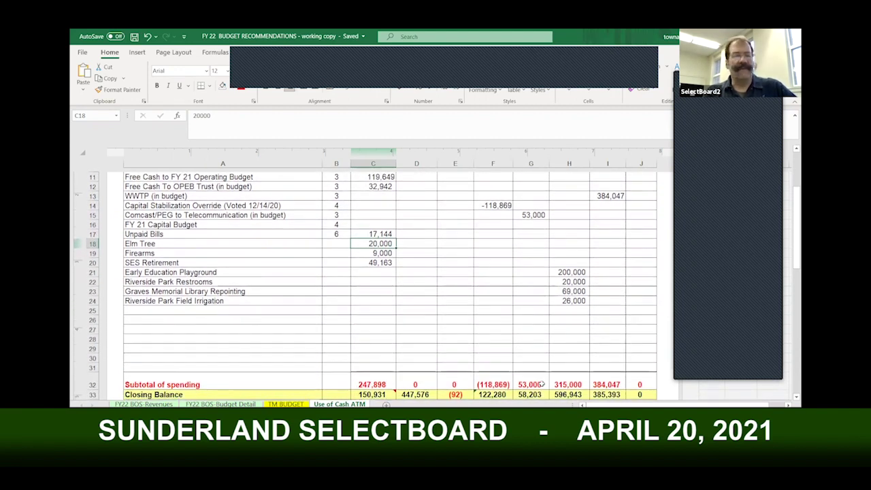
scroll(541, 384, down, 1)
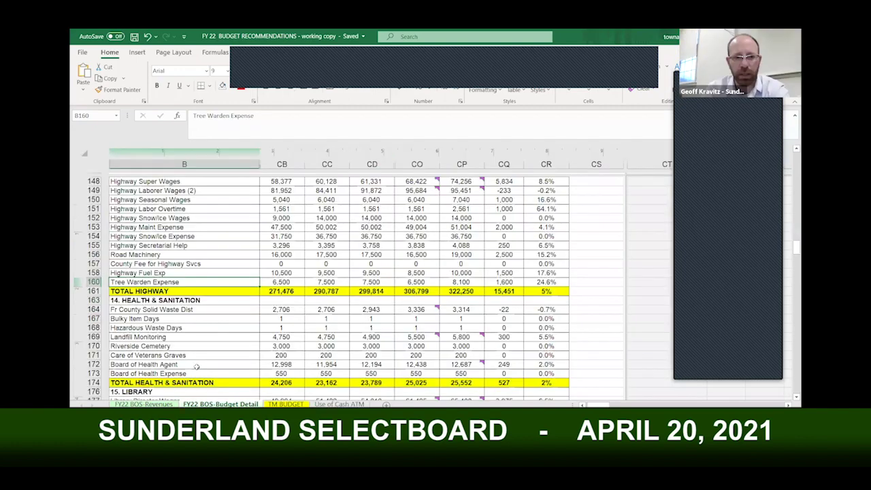
Examine the budget detail from Health & Sanitation down to the Grand Total, going back over the Wastewater Treat Plant and Debt & Interest sections
scroll(196, 367, down, 4)
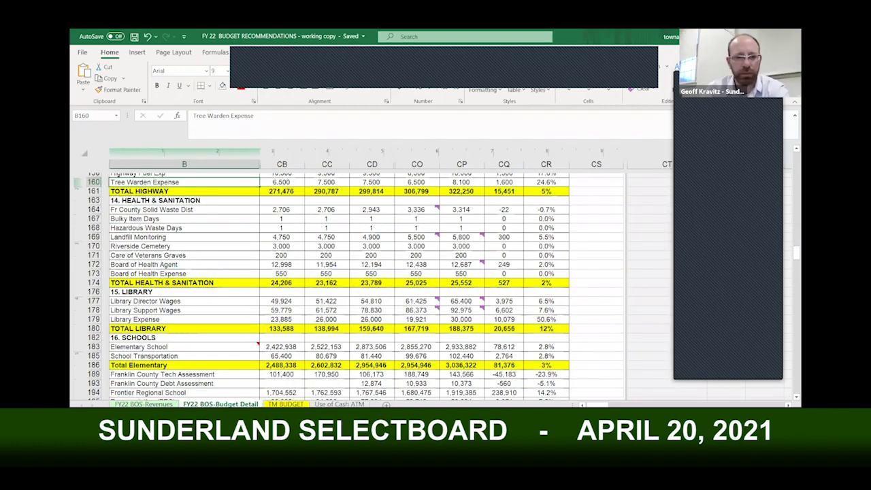
scroll(204, 370, down, 8)
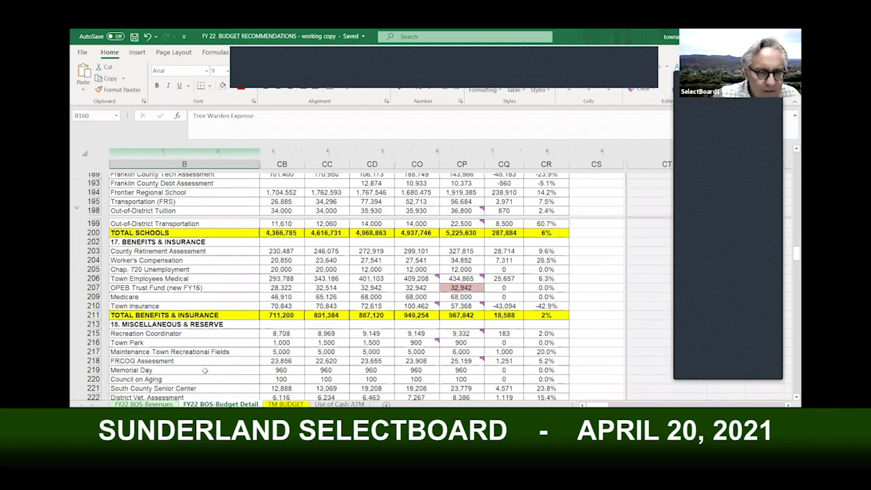
key(ctrl+Page_Up)
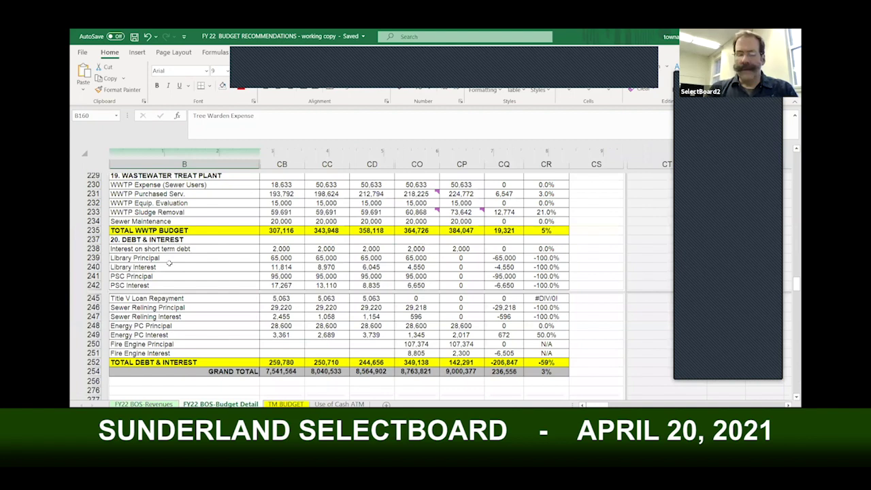
scroll(168, 264, up, 1)
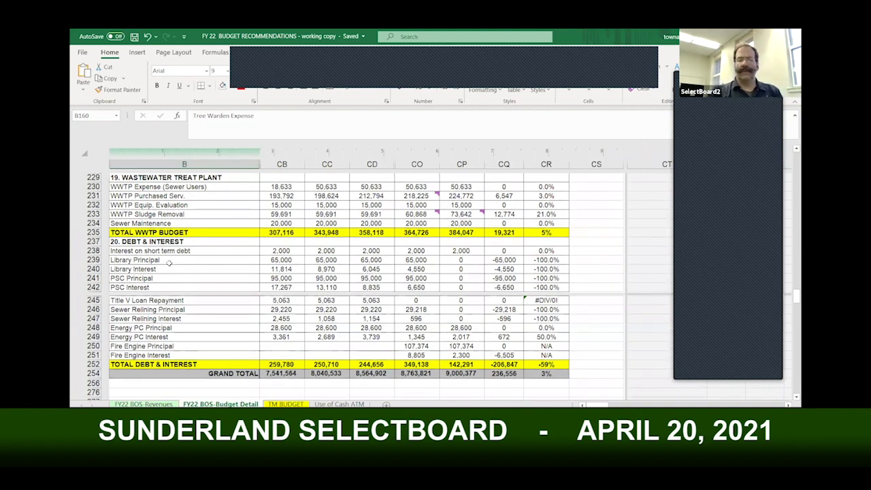
scroll(168, 263, up, 2)
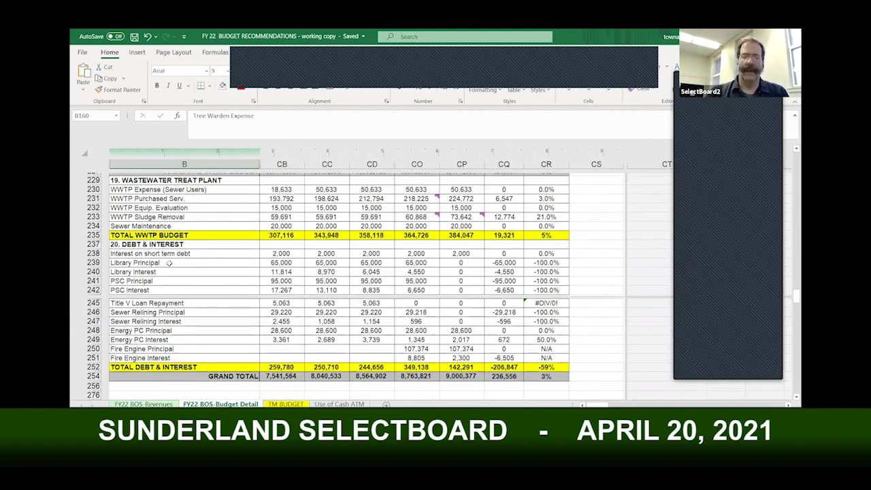
scroll(169, 263, up, 3)
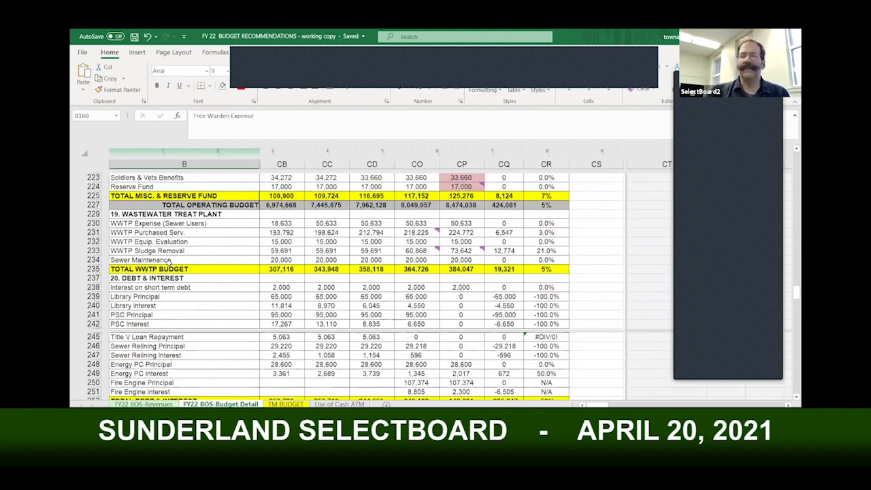
scroll(170, 263, up, 1)
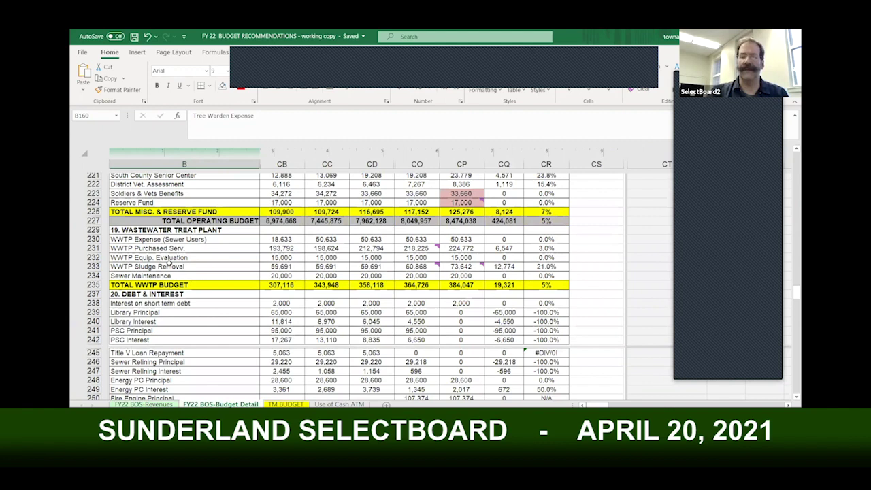
scroll(189, 315, up, 2)
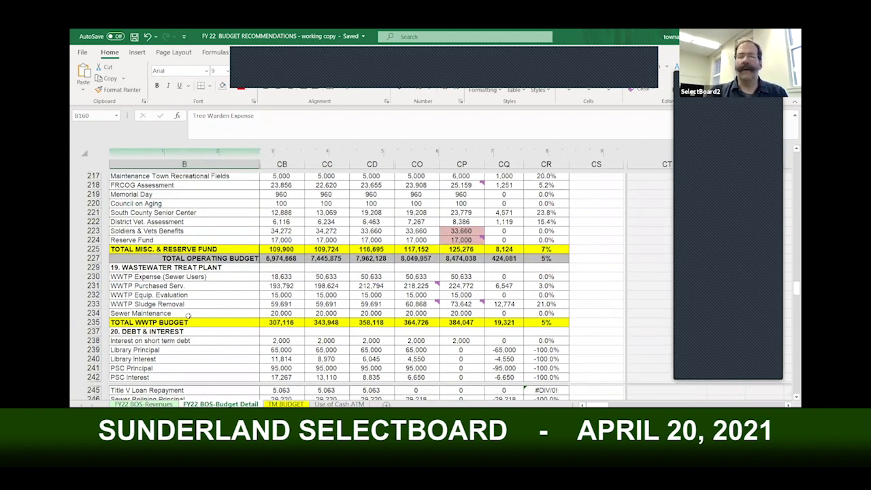
scroll(189, 315, down, 2)
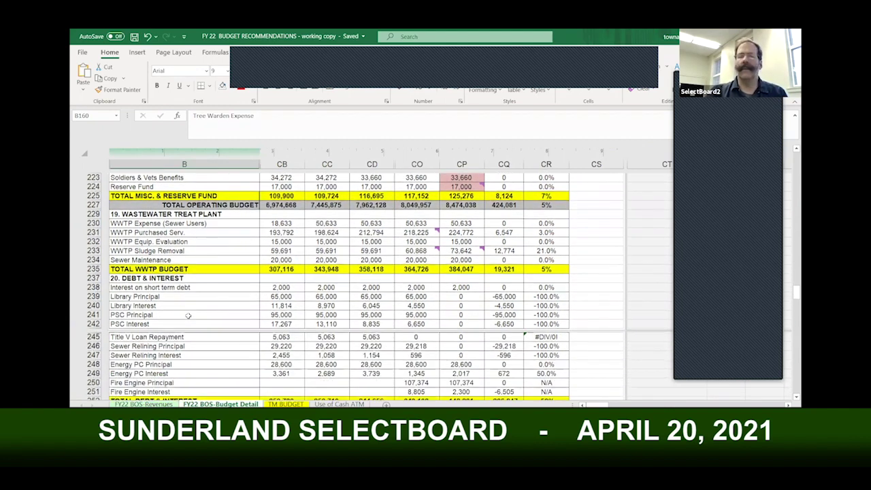
scroll(189, 315, down, 1)
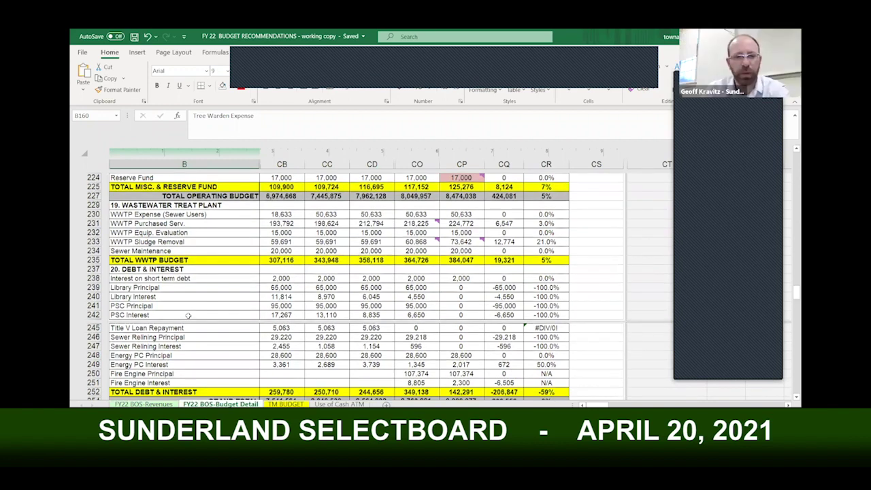
scroll(188, 315, down, 1)
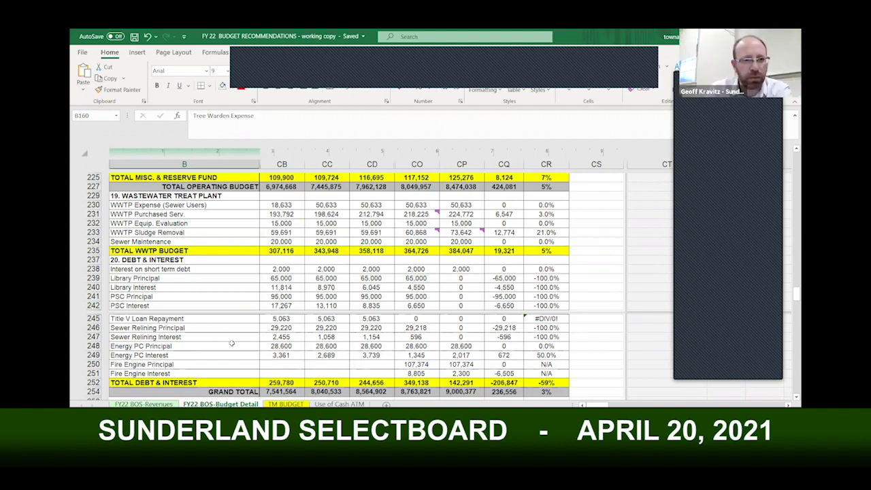
scroll(231, 344, up, 2)
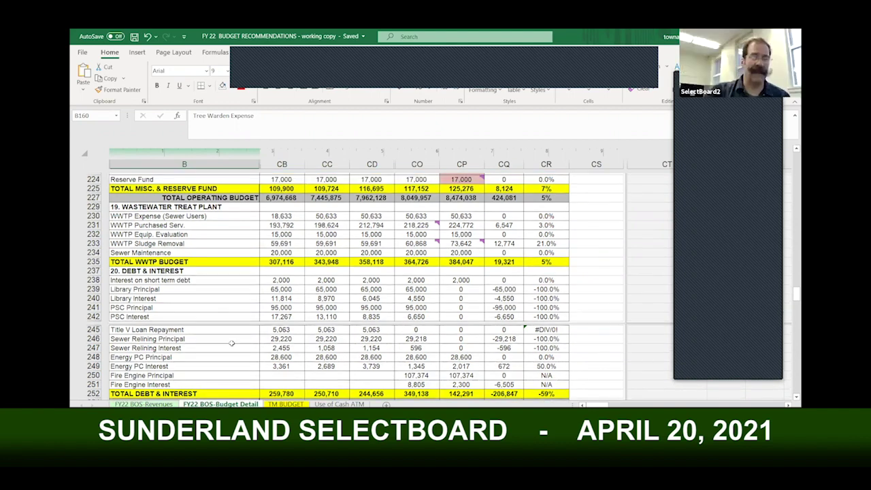
scroll(231, 343, down, 2)
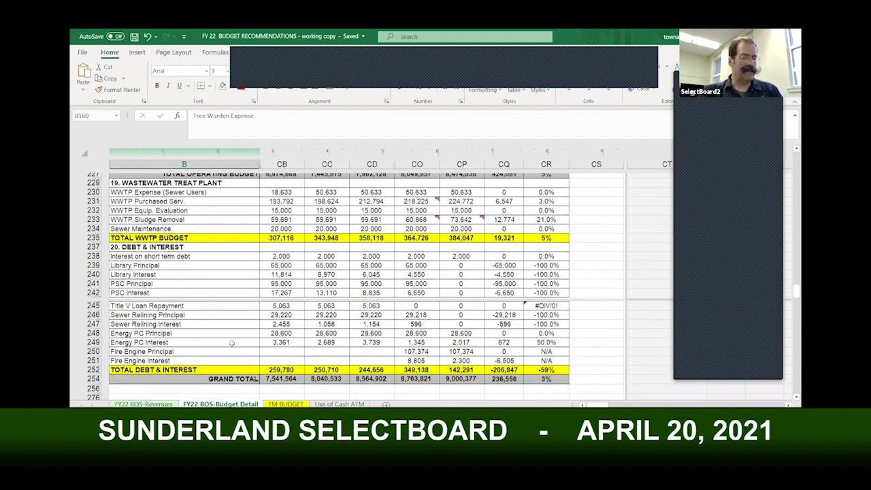
scroll(231, 344, down, 1)
Search the FY22 BOS-Budget Detail sheet for "120", step through two matches and close the search
key(ctrl+f)
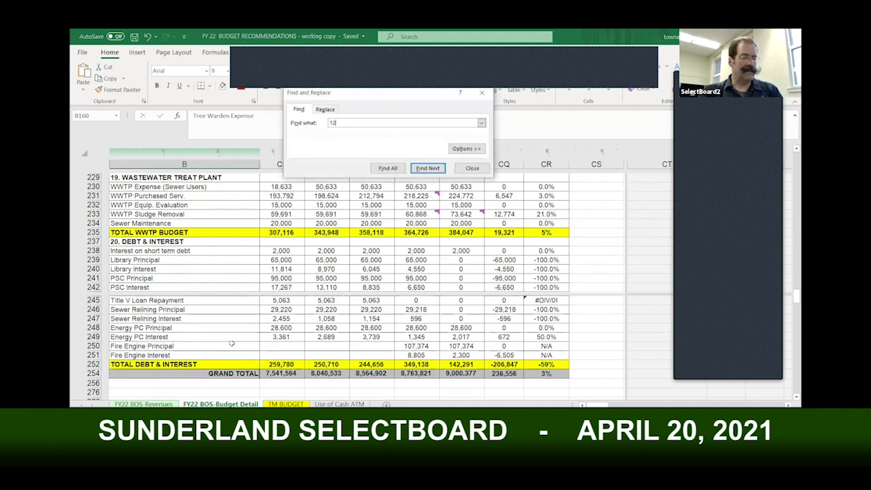
key(Return)
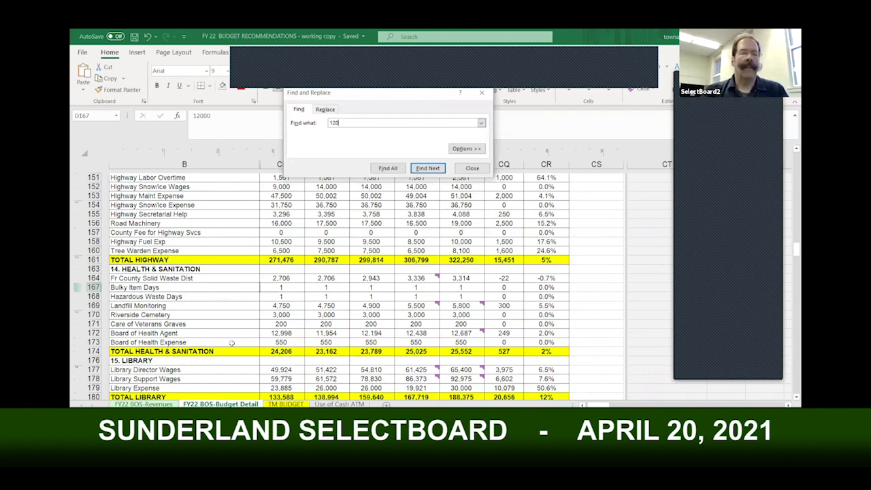
key(Return)
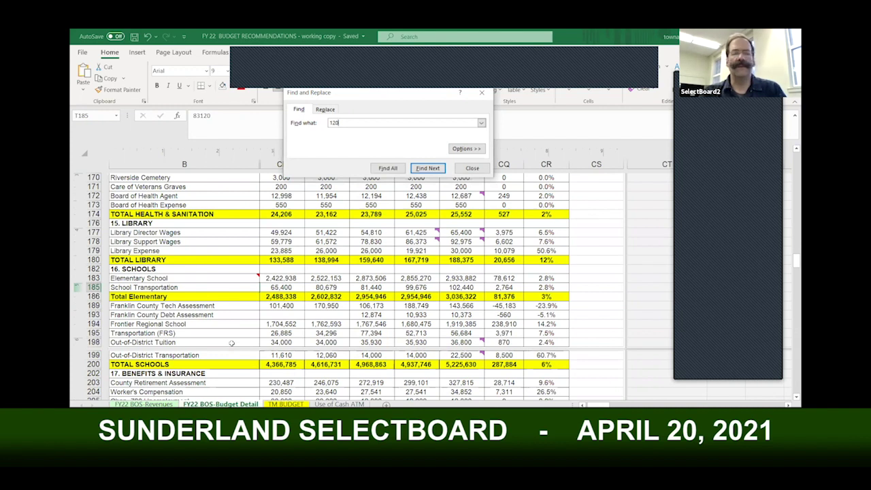
click(471, 169)
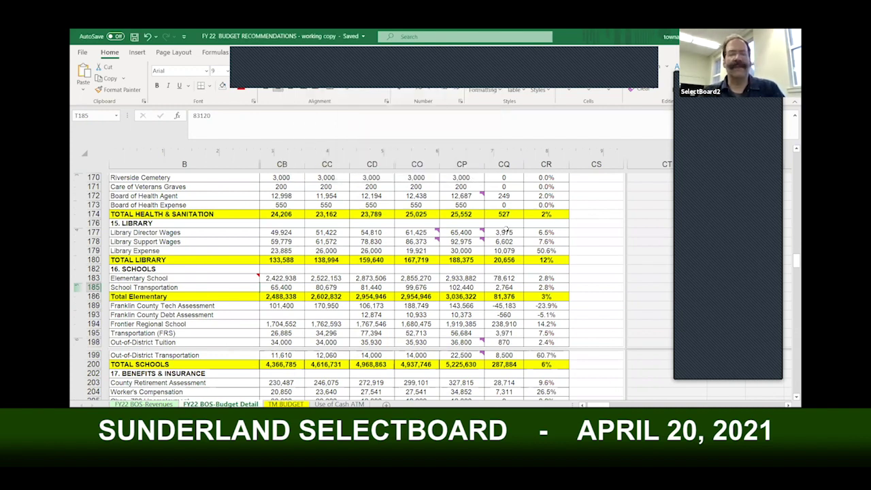
Read through the budget sections from Library and Schools down to Debt & Interest and the Grand Total row
scroll(507, 231, down, 1)
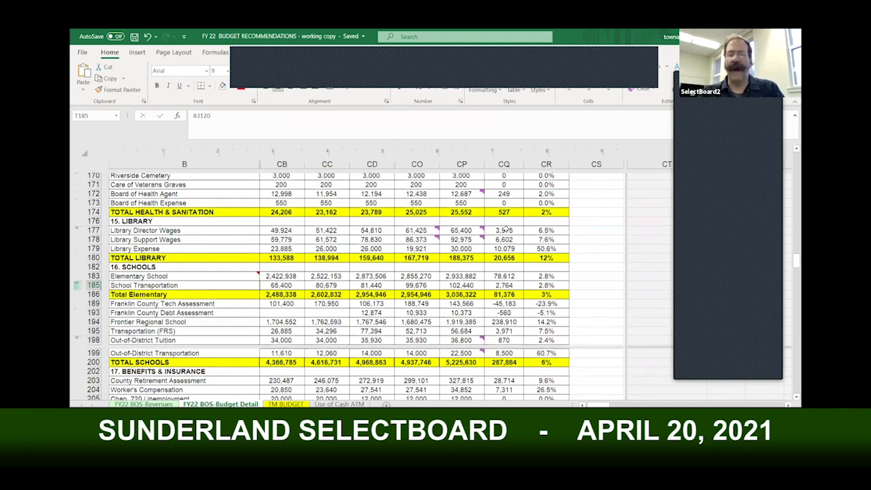
scroll(507, 230, down, 2)
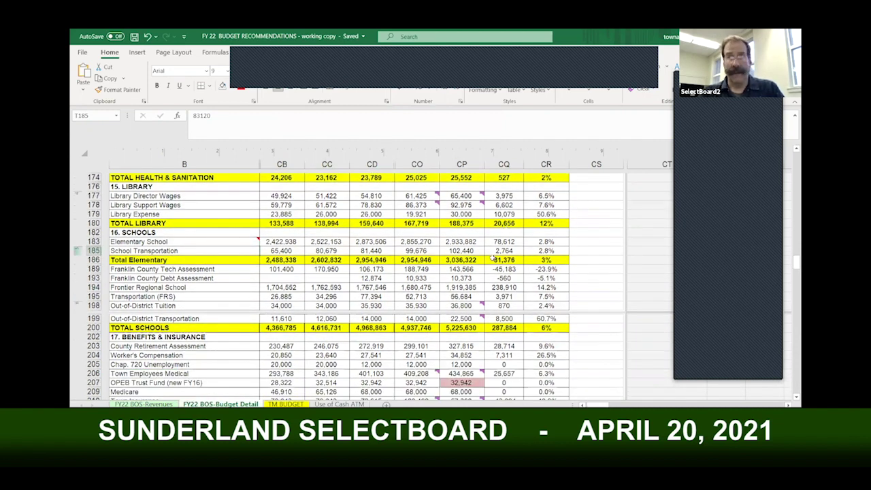
scroll(491, 257, down, 2)
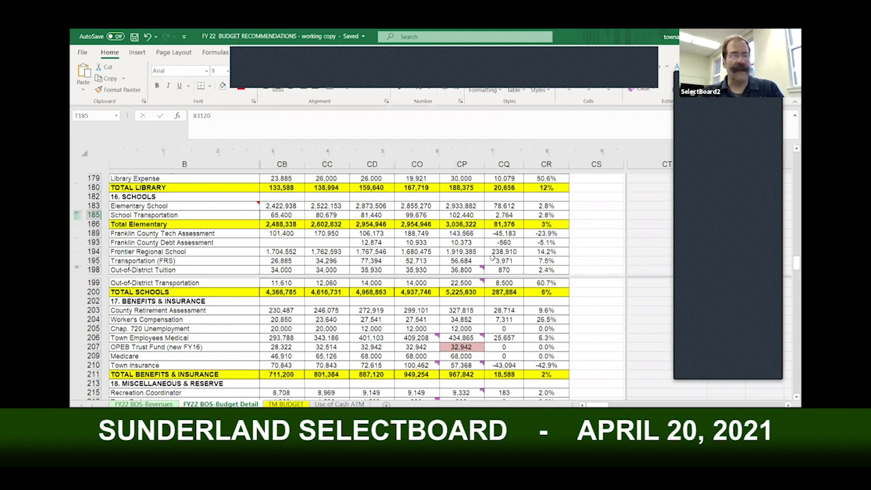
scroll(491, 257, down, 5)
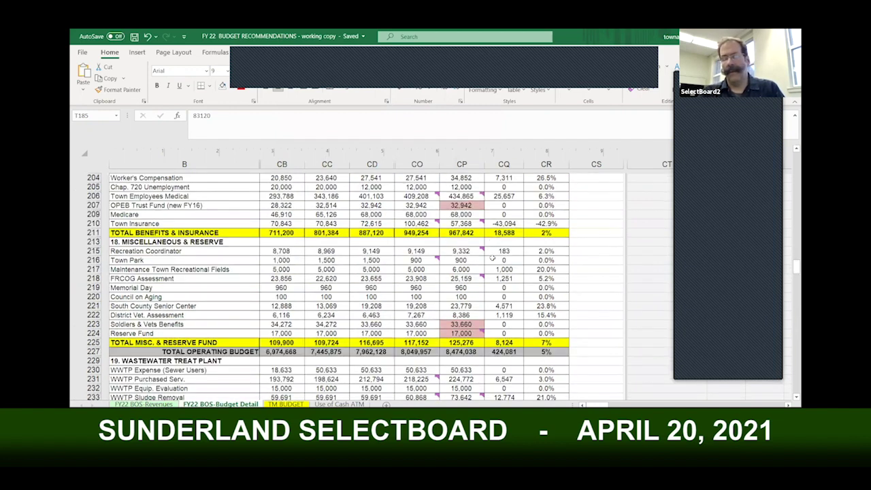
scroll(491, 258, down, 3)
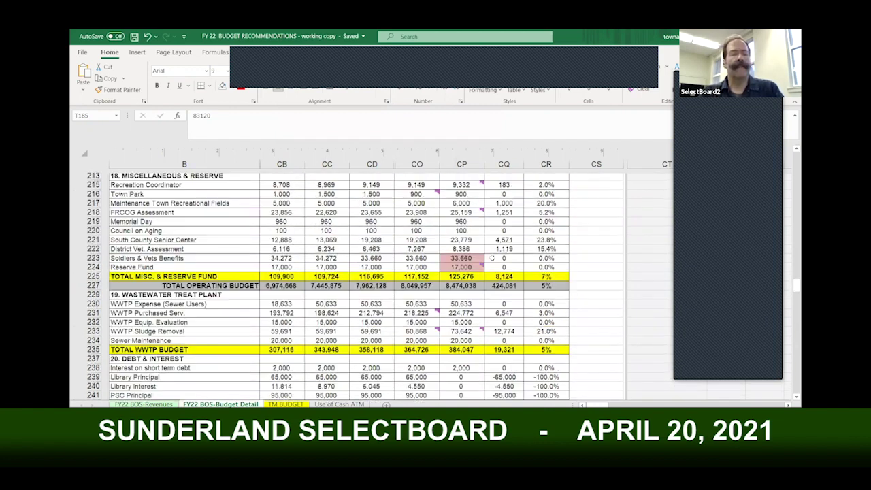
scroll(491, 258, down, 1)
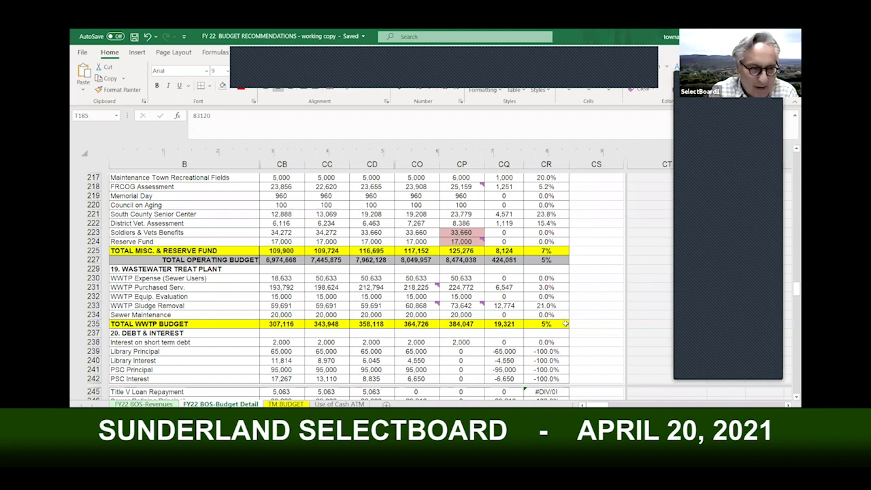
scroll(565, 324, down, 2)
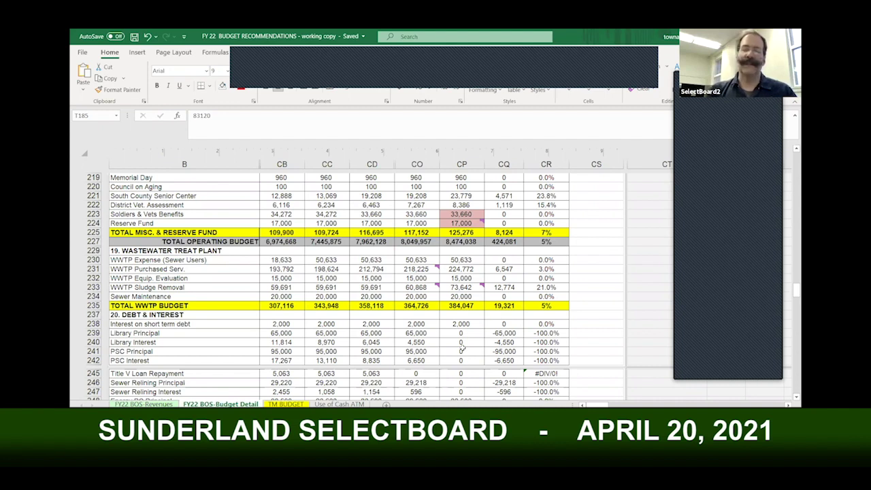
scroll(462, 348, down, 1)
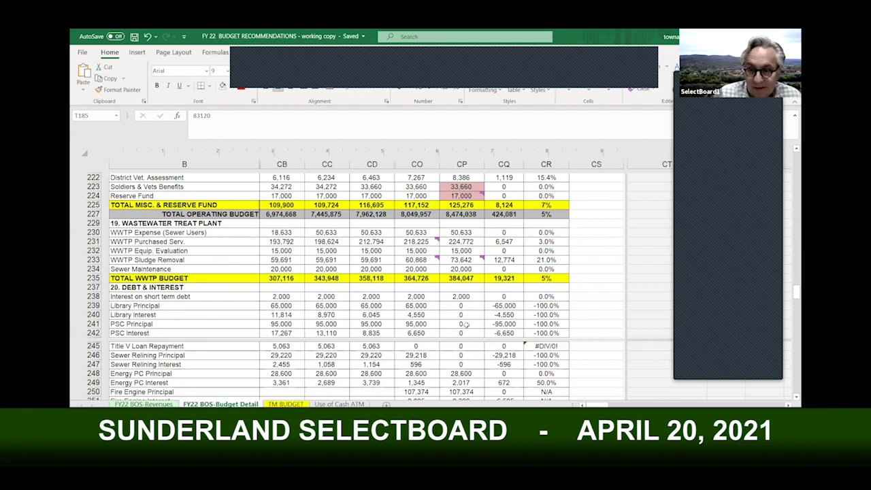
scroll(465, 325, down, 1)
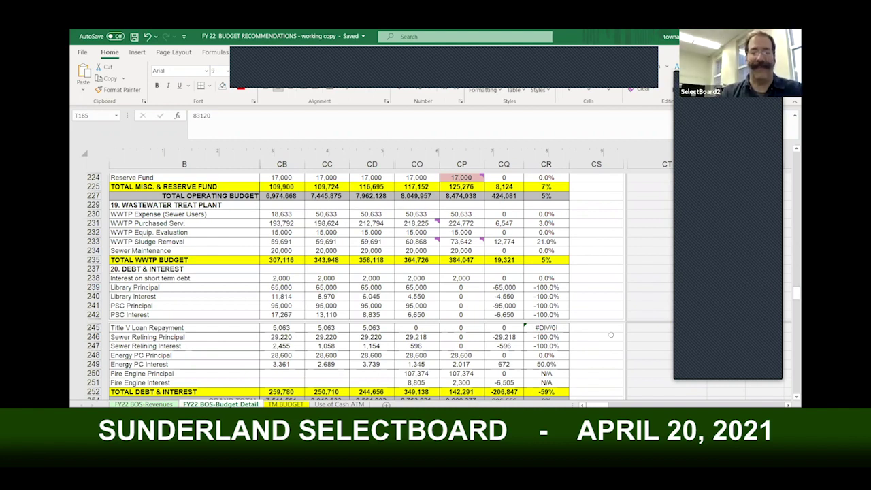
scroll(610, 335, down, 1)
scroll(611, 335, down, 1)
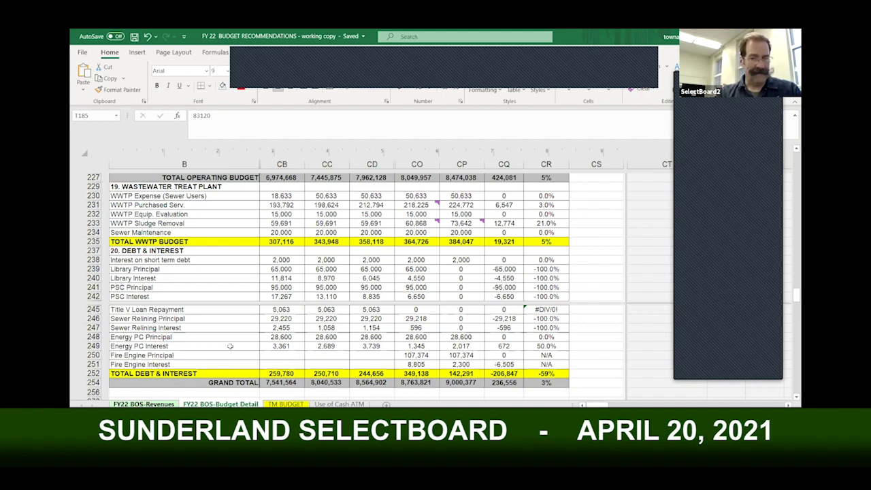
Bring the Use of Cash ATM sheet back up and compare its ATM 6/12/21 items with the Subtotal of spending and Closing Balance
key(ctrl+Page_Up)
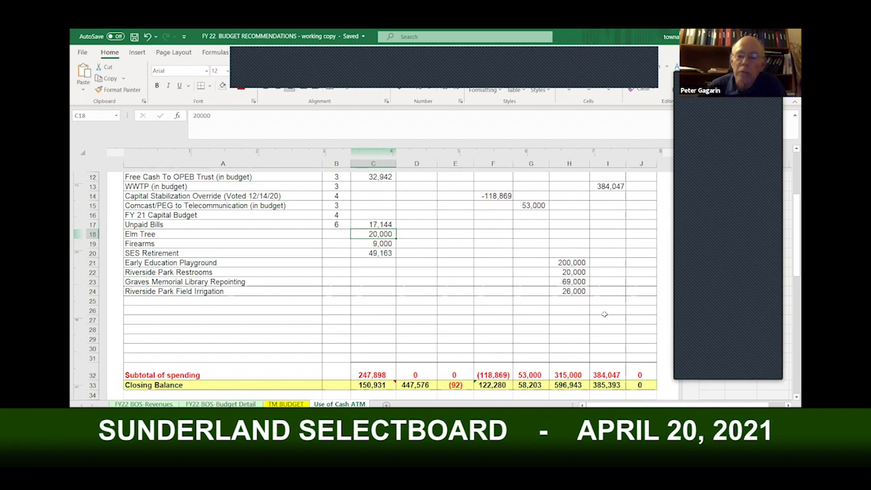
scroll(604, 314, up, 2)
scroll(604, 316, down, 1)
scroll(604, 316, up, 3)
scroll(604, 316, down, 3)
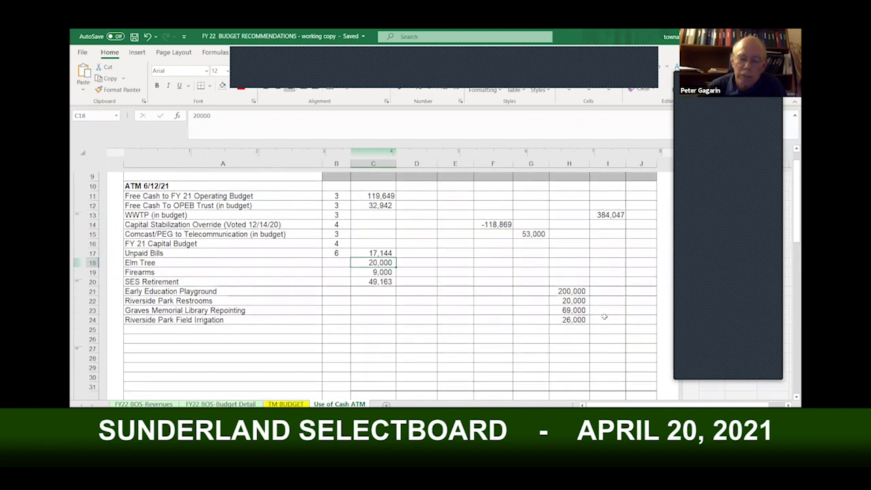
scroll(604, 316, down, 2)
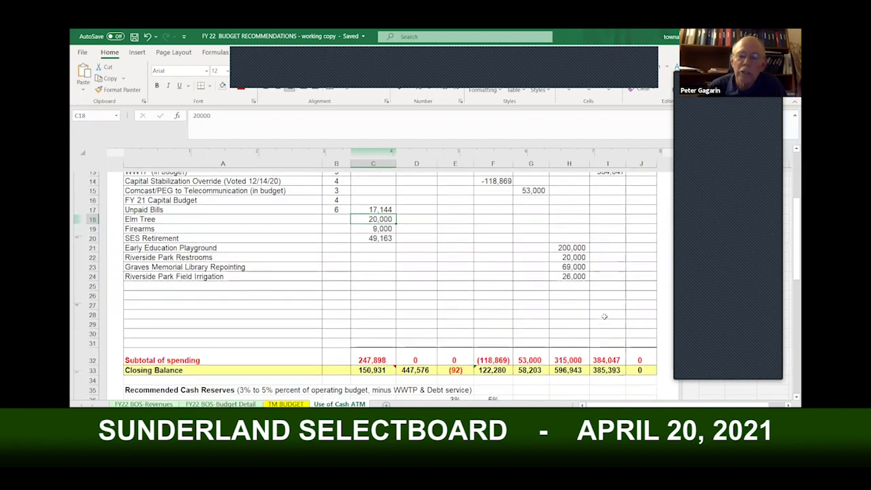
scroll(603, 316, up, 1)
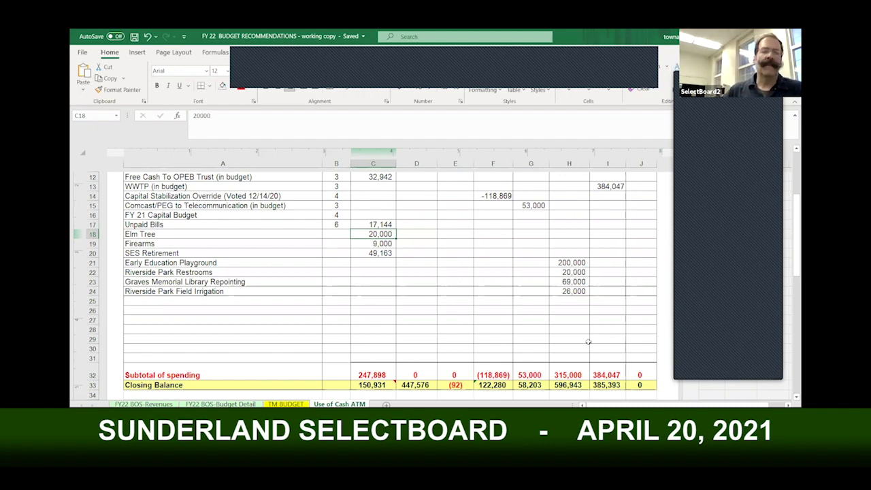
scroll(588, 341, up, 1)
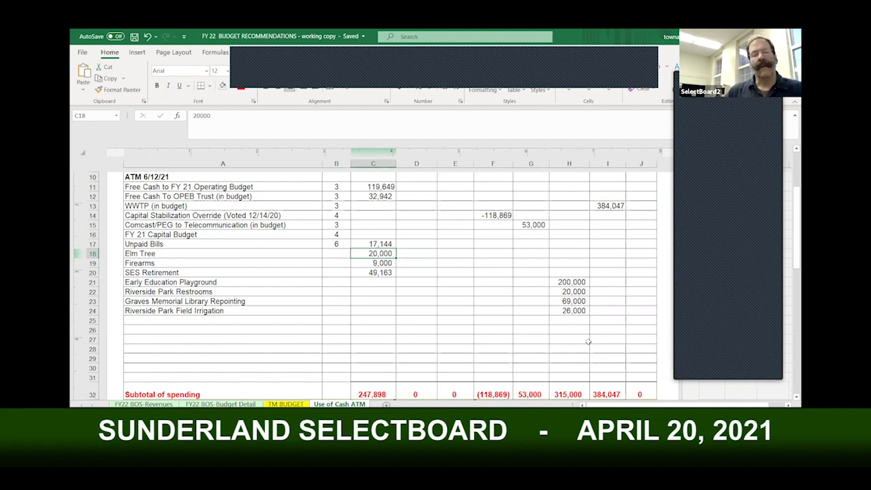
scroll(588, 341, down, 1)
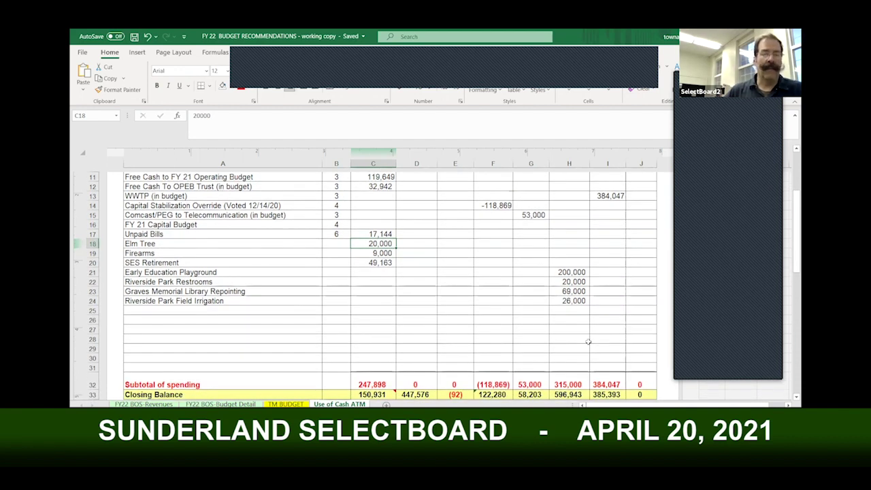